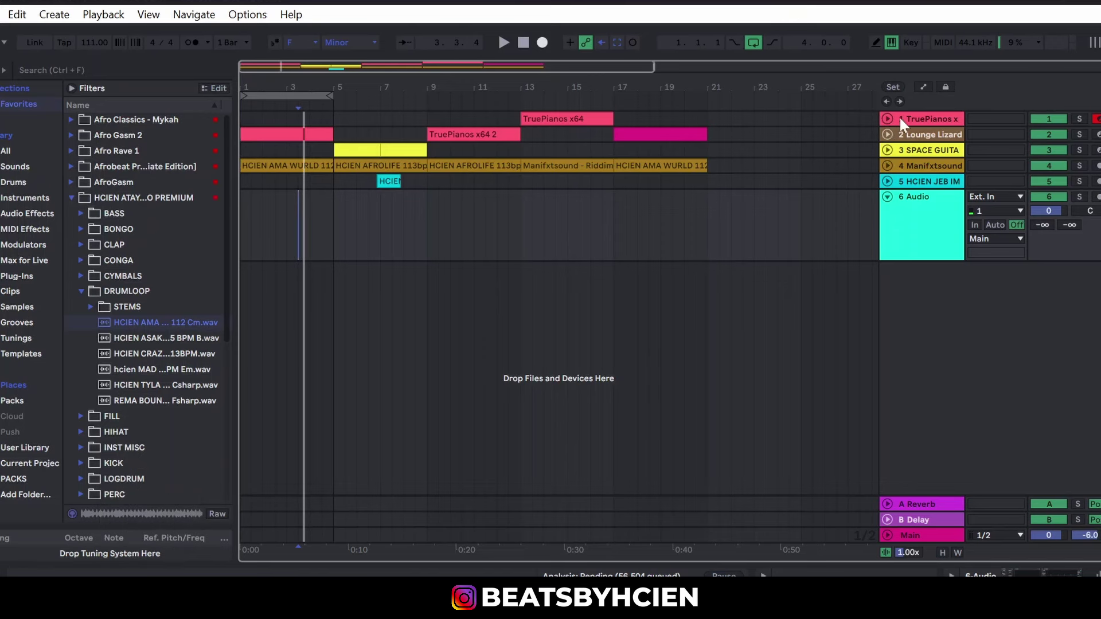
- Unfold the Lounge Lizard track and play back its first chord clip in the loop over bars 1 to 5
click(887, 135)
drag(278, 84, 301, 148)
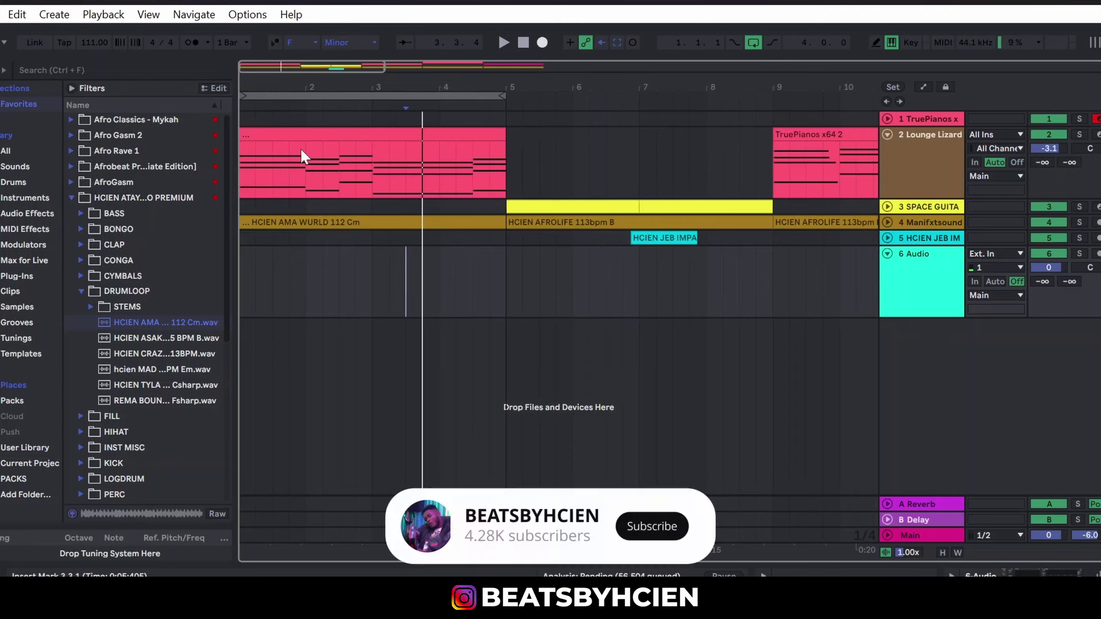
click(332, 133)
click(282, 259)
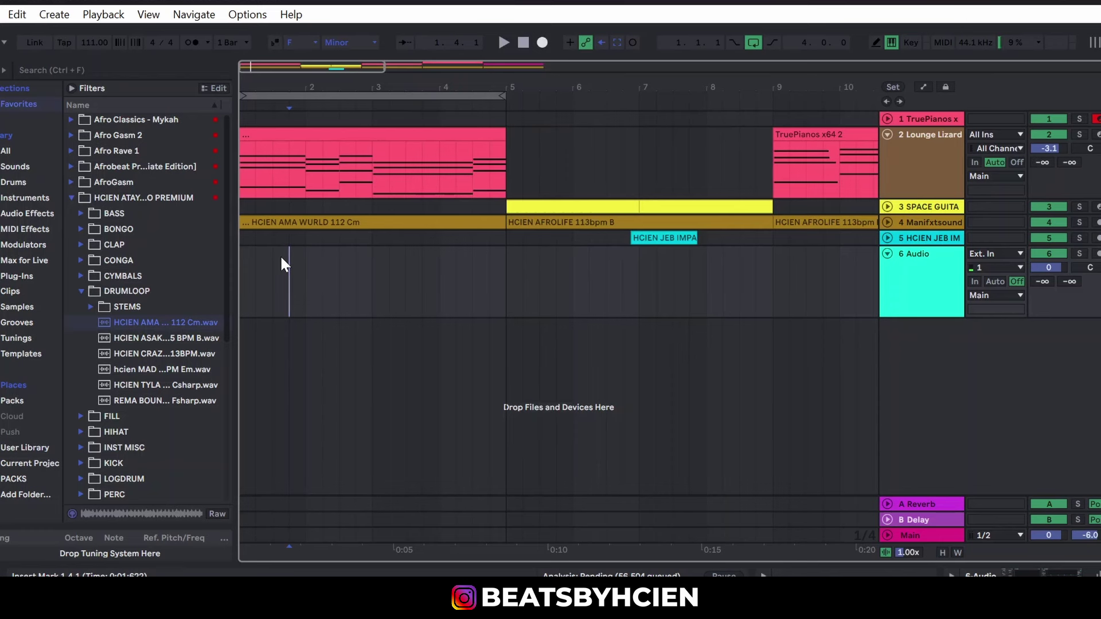
key(space)
double_click(522, 43)
click(504, 43)
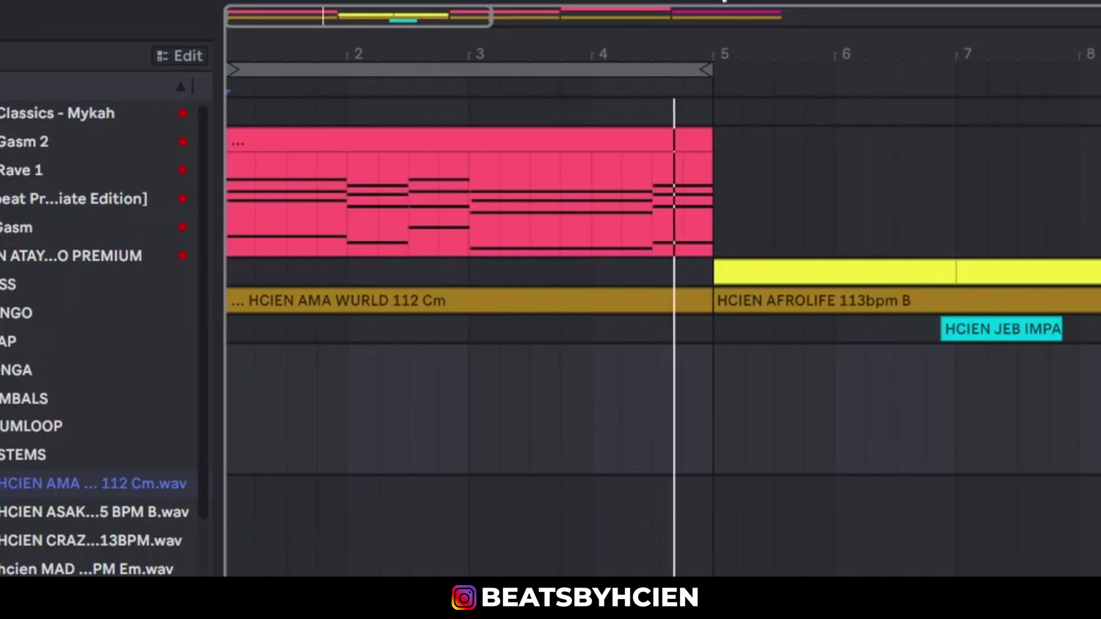
drag(418, 47, 417, 28)
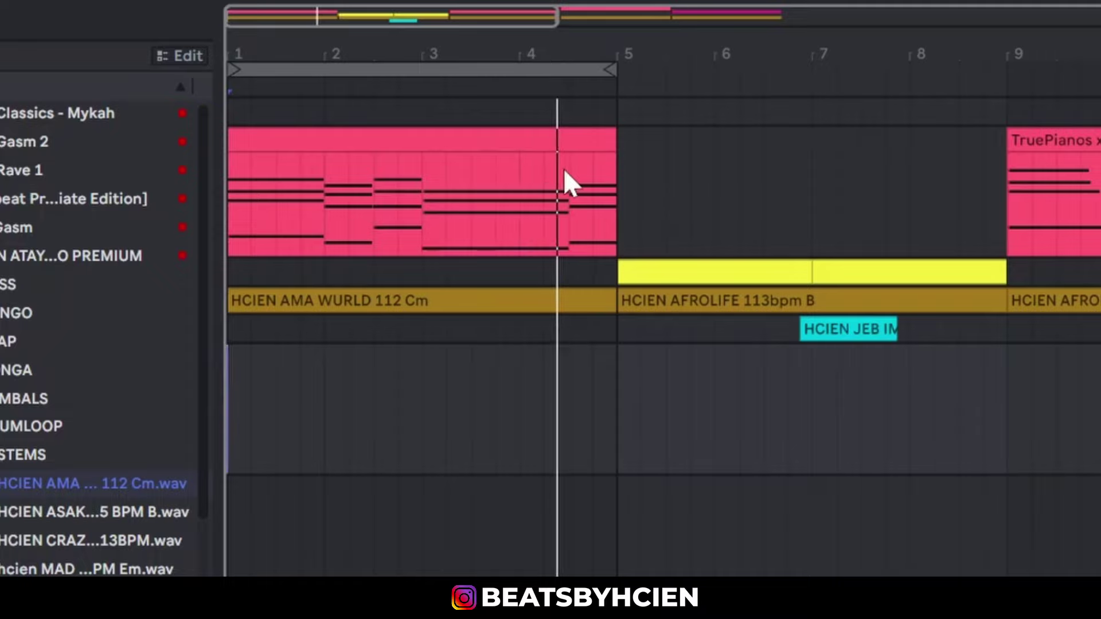
- Open the first Lounge Lizard clip in the note editor and play its chords from bar 21
double_click(482, 140)
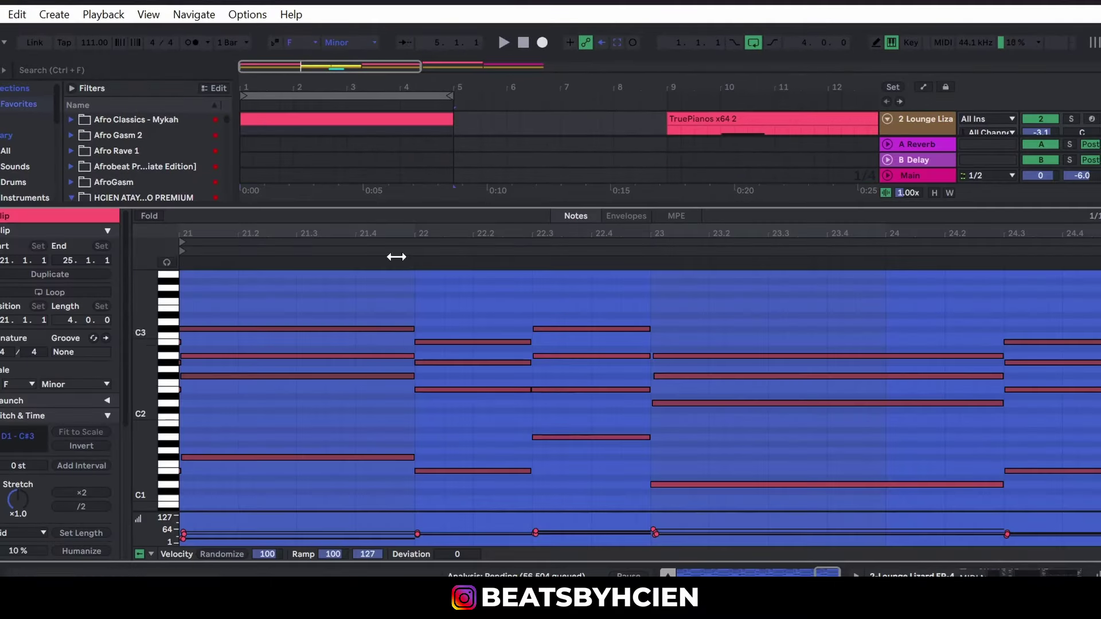
click(342, 404)
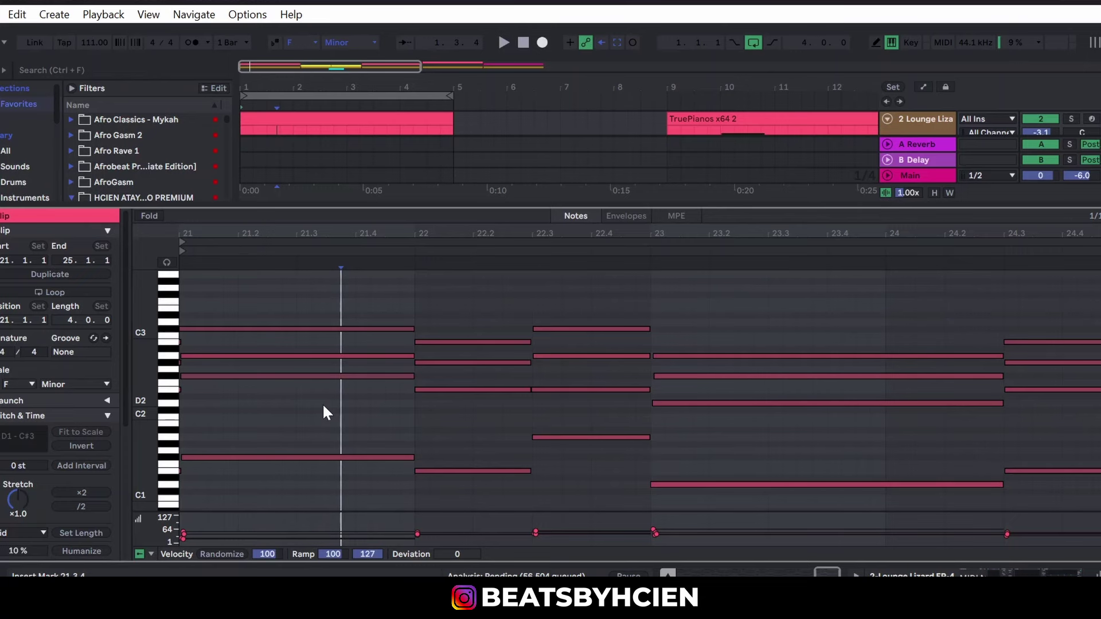
drag(606, 234, 669, 227)
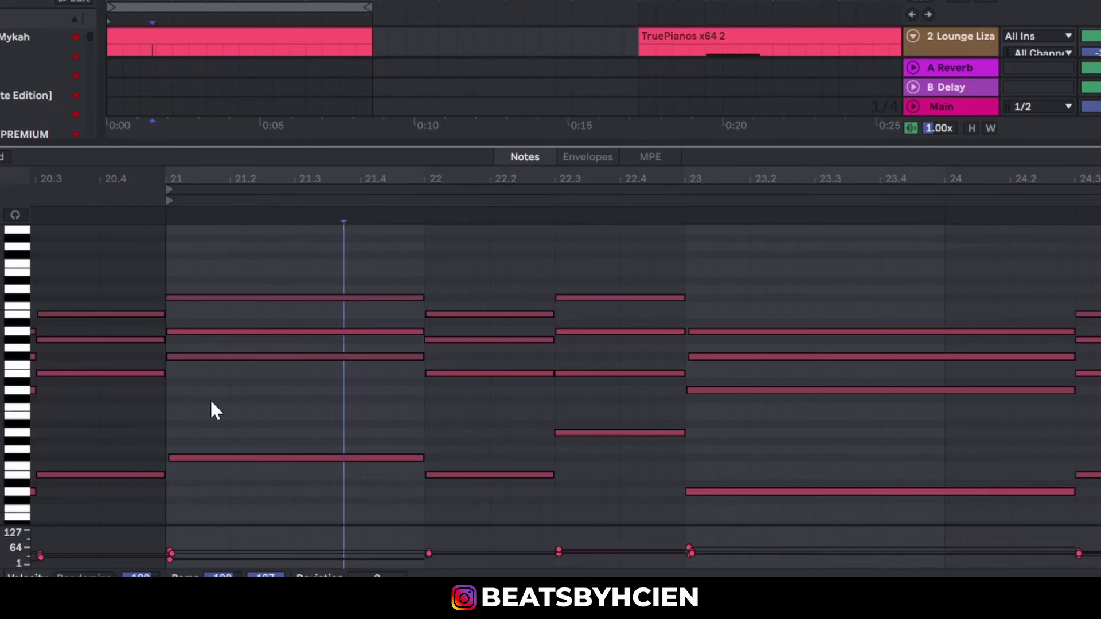
click(172, 415)
key(space)
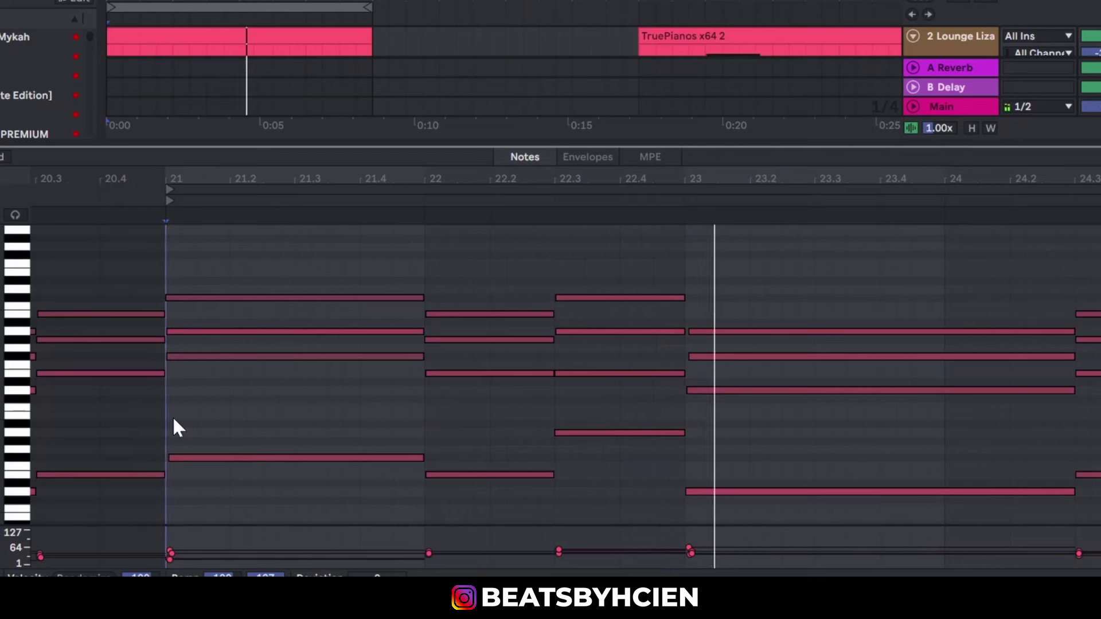
key(space)
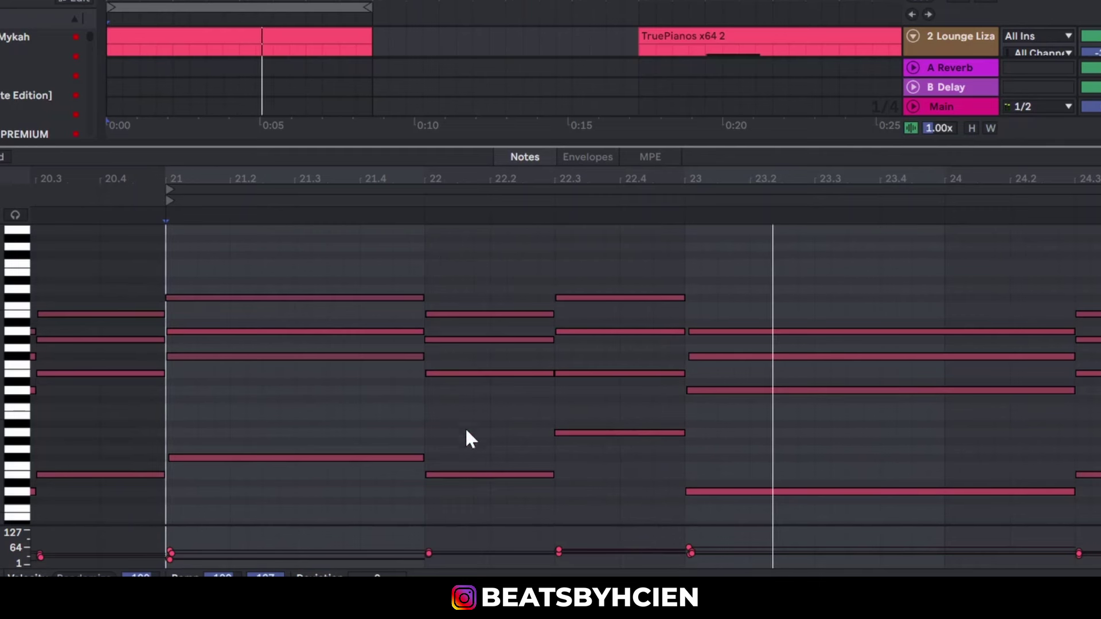
- Highlight the clip's chords one by one, including those at 22.3 and 23, and clear the selection
click(429, 431)
drag(558, 279, 559, 436)
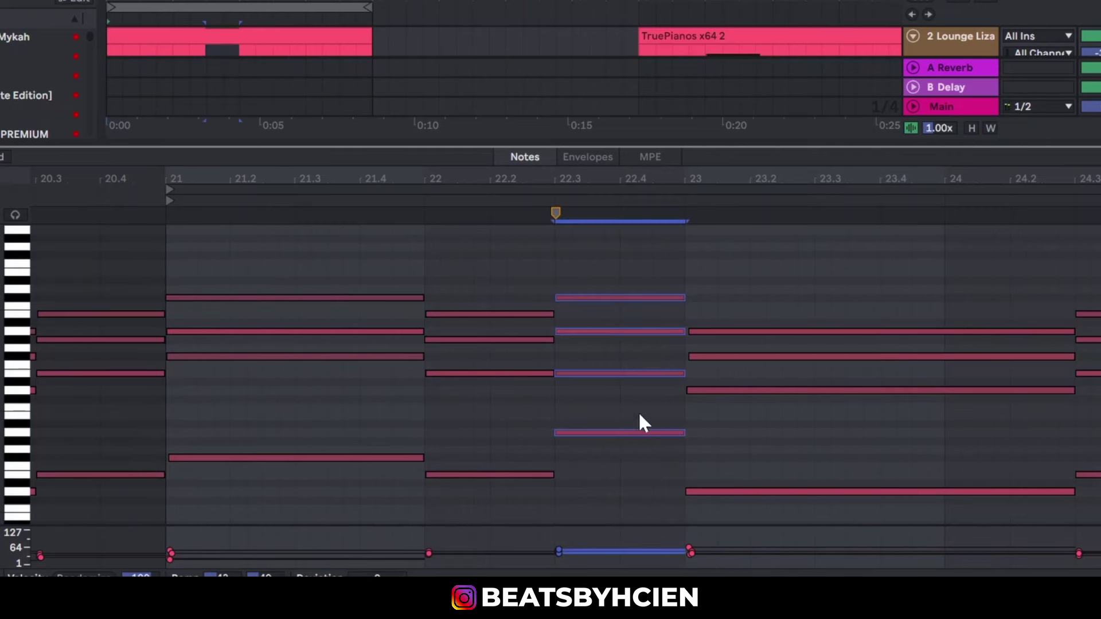
drag(713, 265, 693, 530)
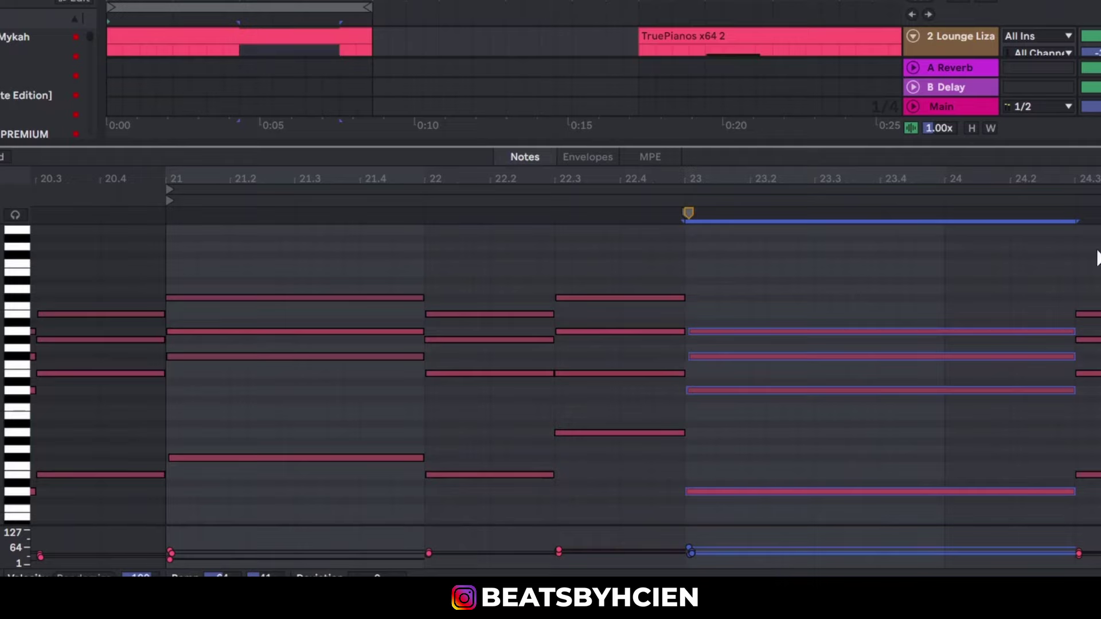
drag(1096, 251, 1100, 513)
mouse_move(1074, 274)
mouse_down()
mouse_move(1075, 461)
mouse_move(1018, 504)
mouse_up()
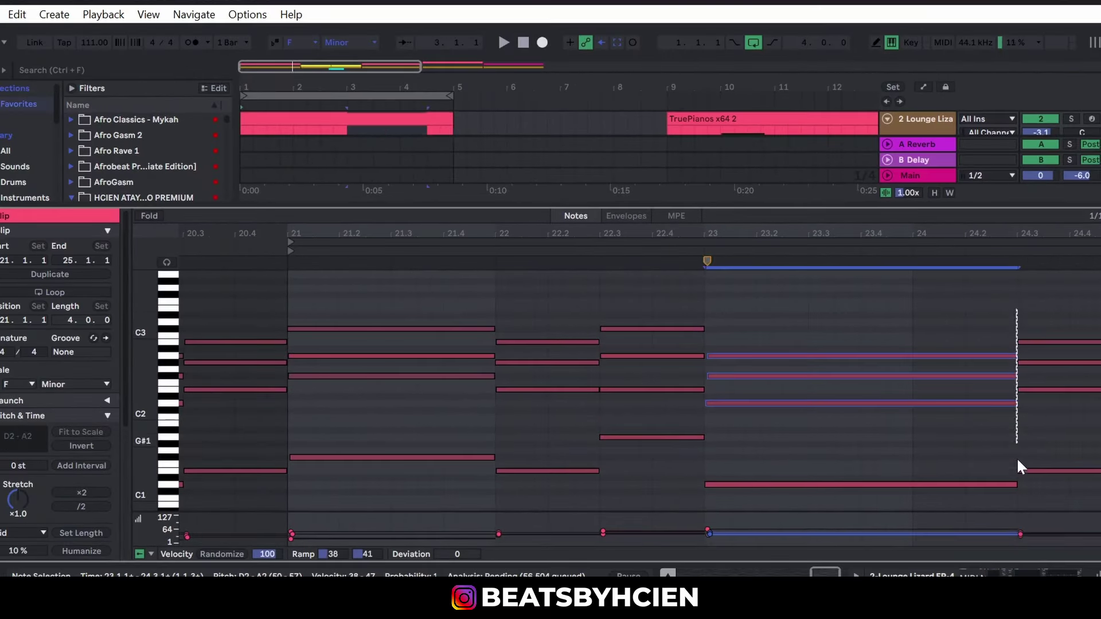
click(898, 337)
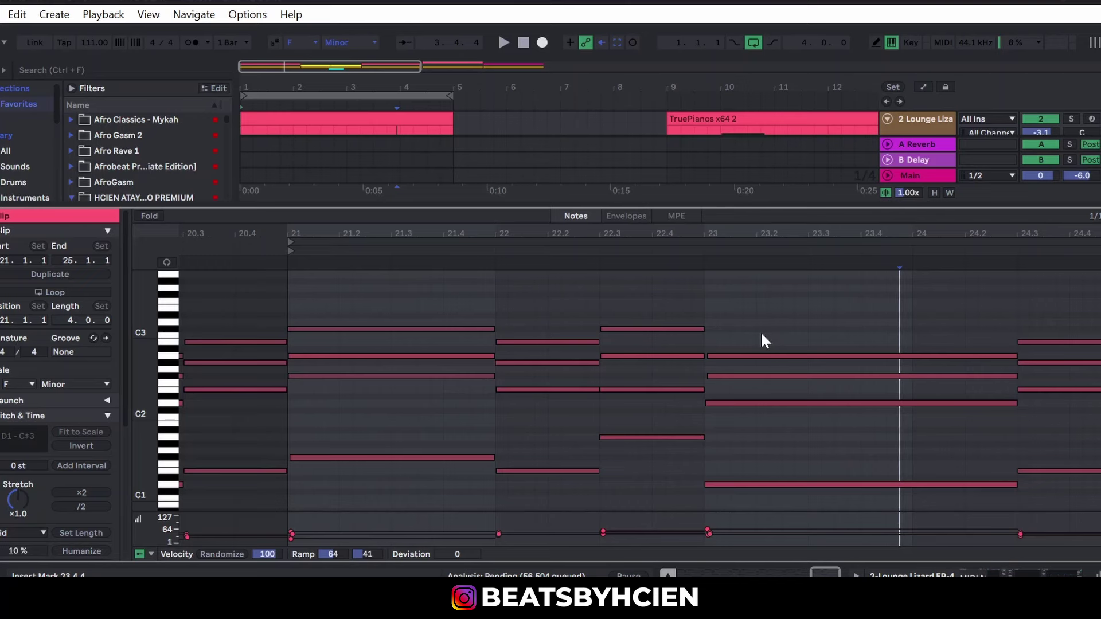
- Play the chord progression and mark out its individual chords in turn from bar 22 to bar 24
key(space)
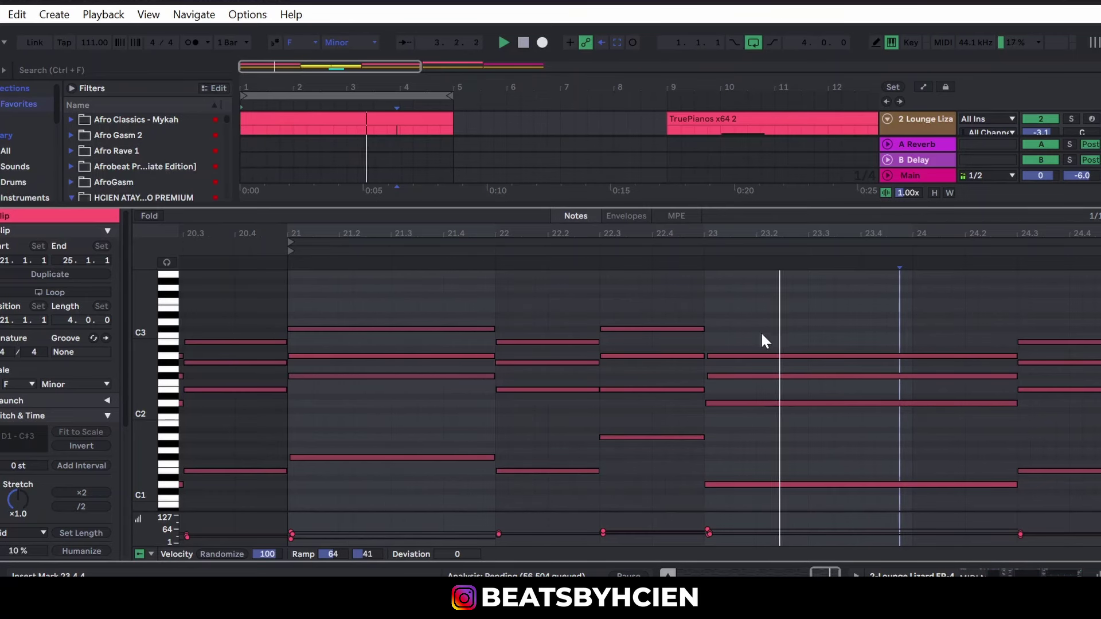
key(space)
click(497, 293)
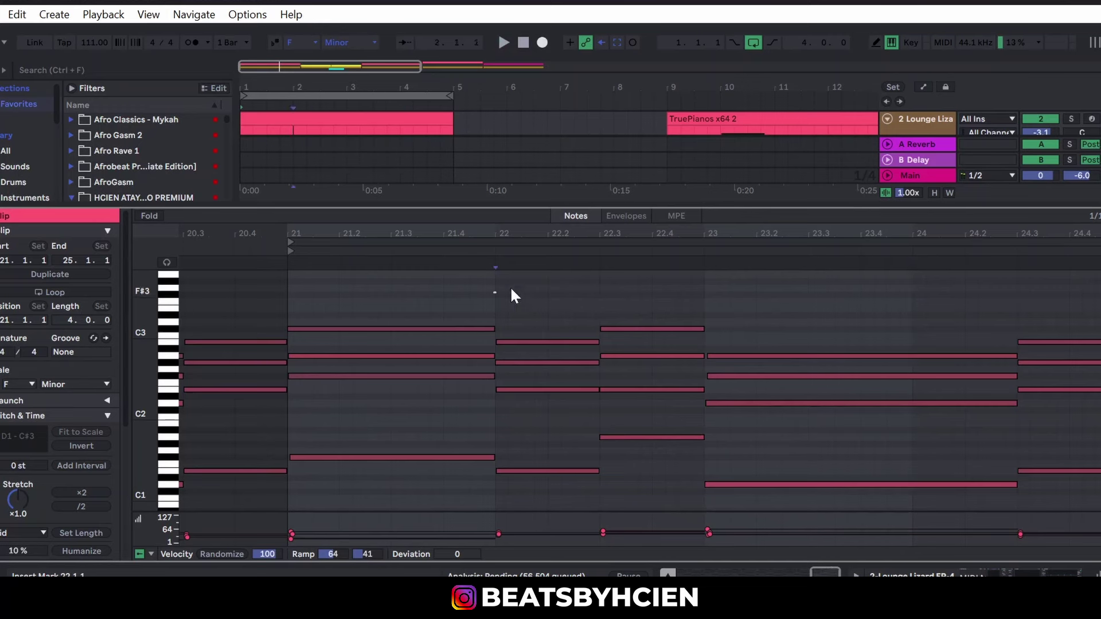
drag(494, 292, 580, 499)
drag(621, 308, 690, 494)
drag(727, 303, 801, 492)
drag(723, 439, 977, 395)
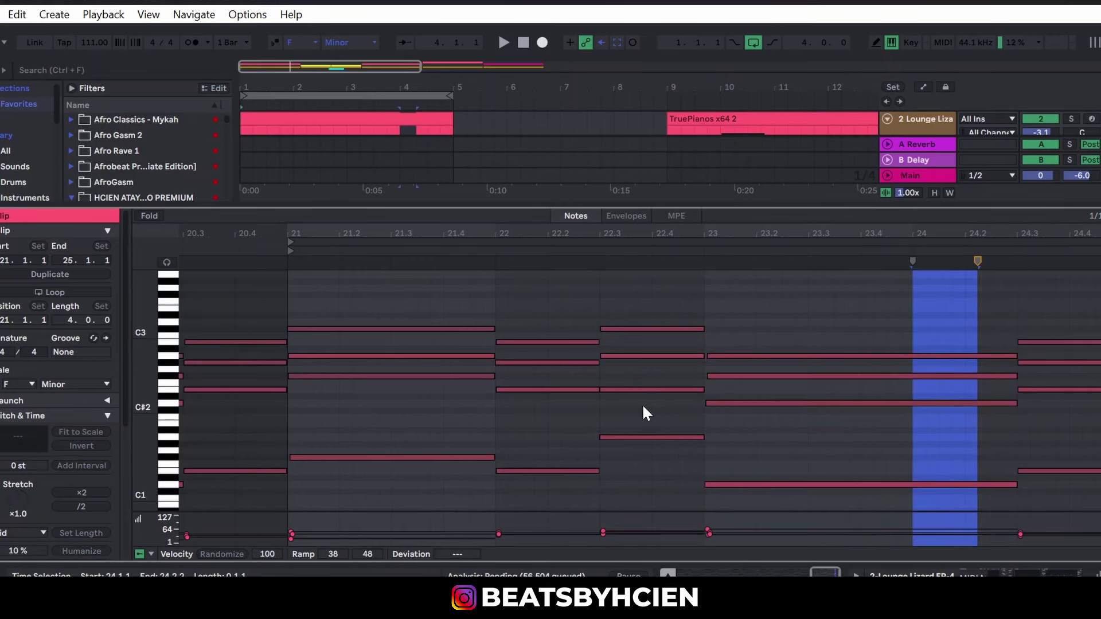
- Replay the progression from the clip's start at bar 21 and close the note editor
click(295, 287)
click(285, 289)
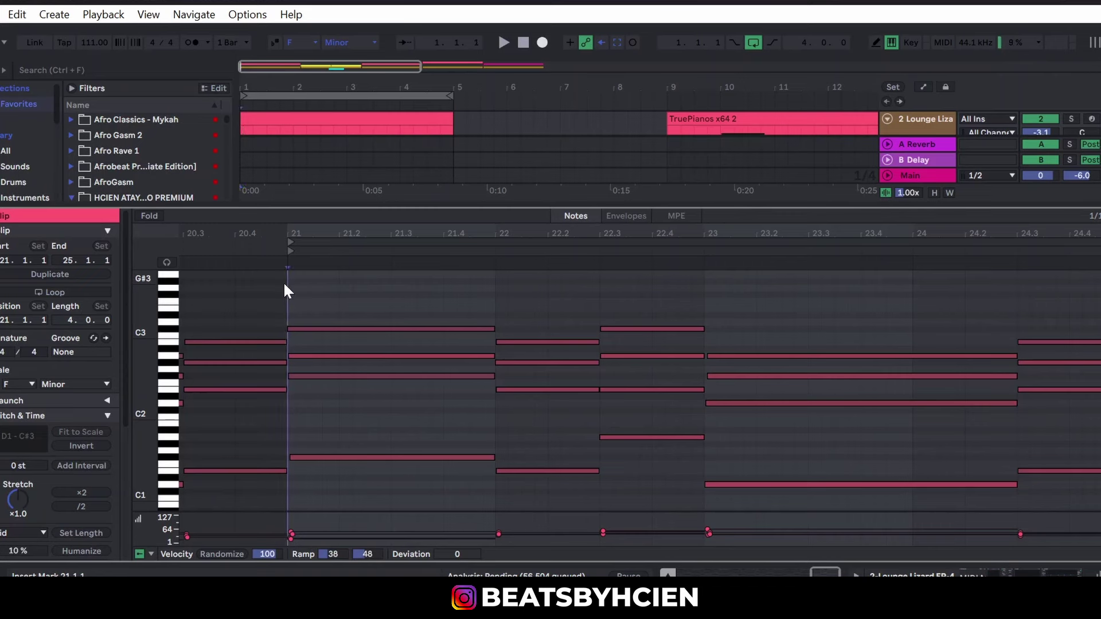
key(space)
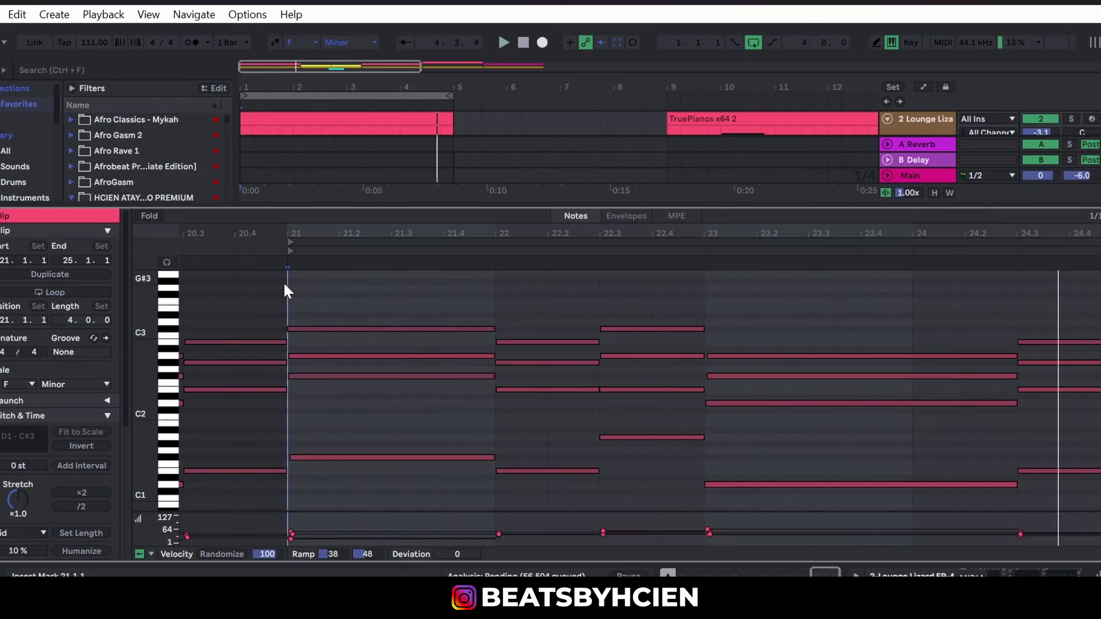
double_click(428, 207)
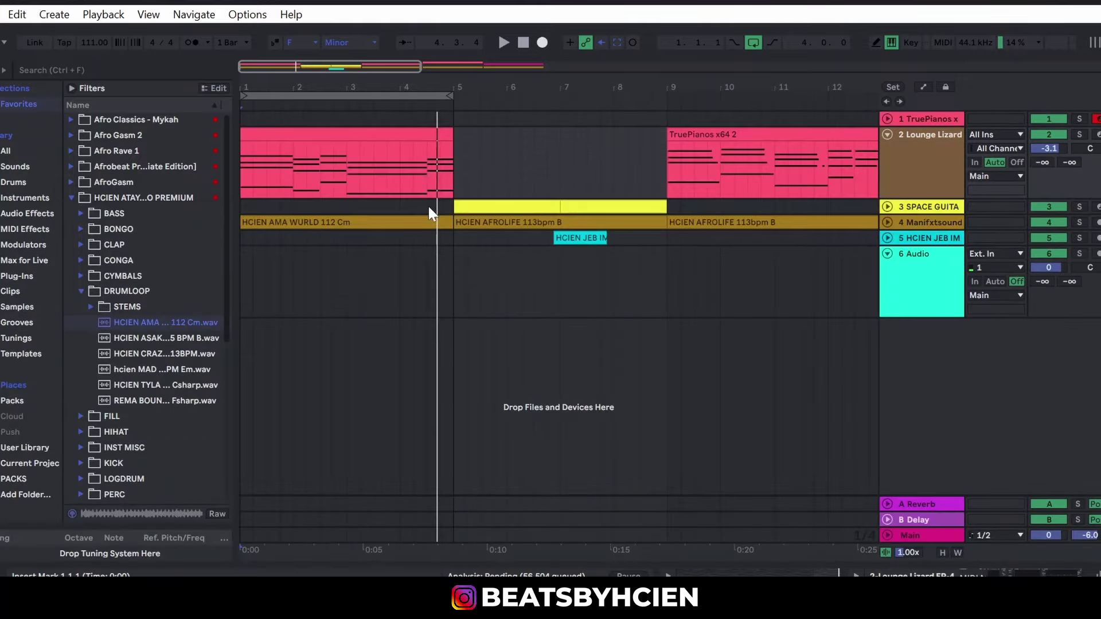
- Fold the Lounge Lizard track, unfold the SPACE GUITAR track, and set the playback loop to bars 5 to 7
click(888, 137)
click(887, 151)
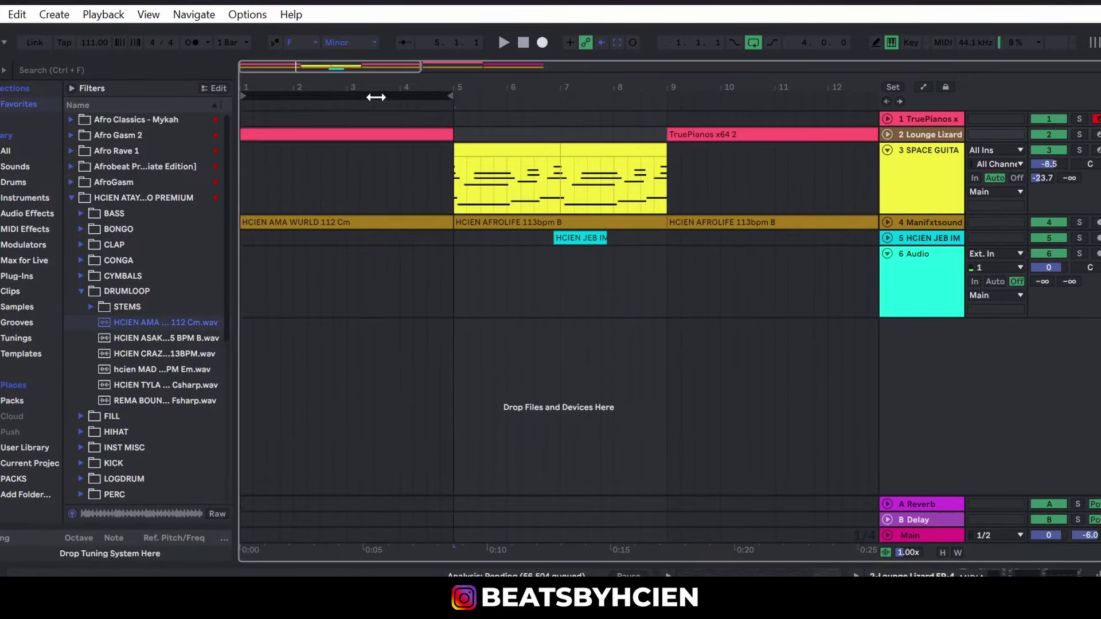
drag(376, 97, 589, 99)
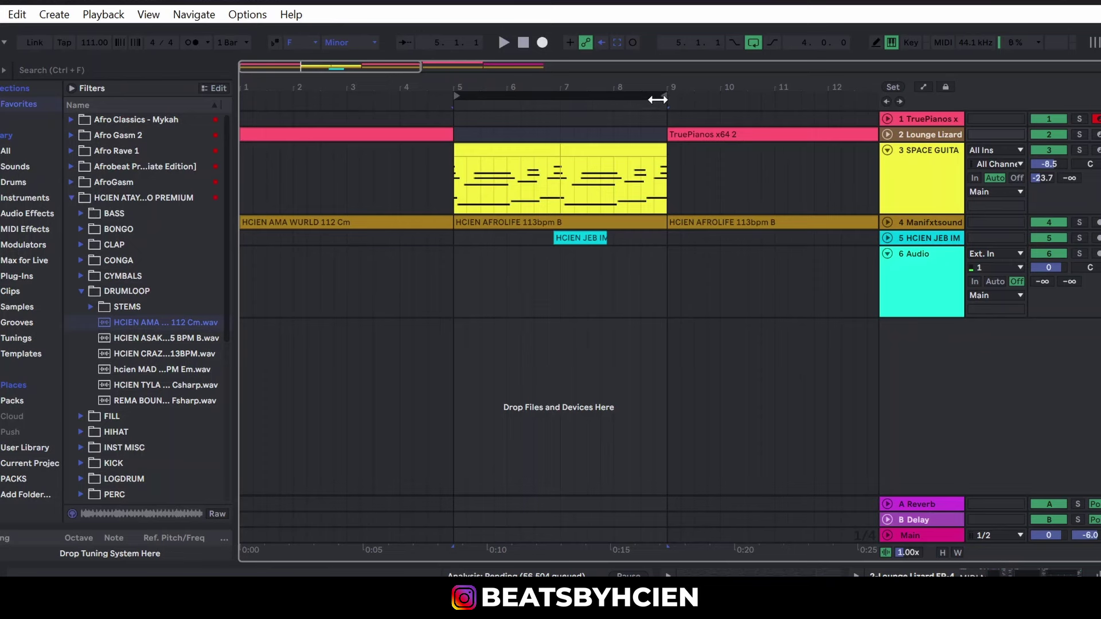
drag(658, 99, 560, 99)
- Open the first SPACE GUITAR clip in the note editor and enlarge the editor to show its notes
click(530, 152)
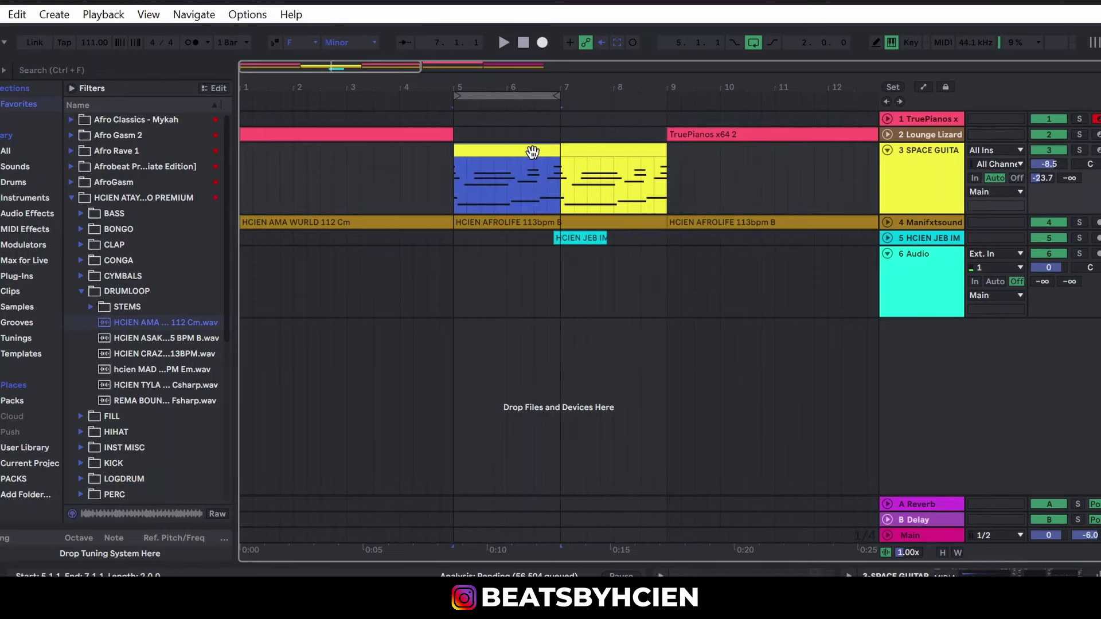
double_click(530, 152)
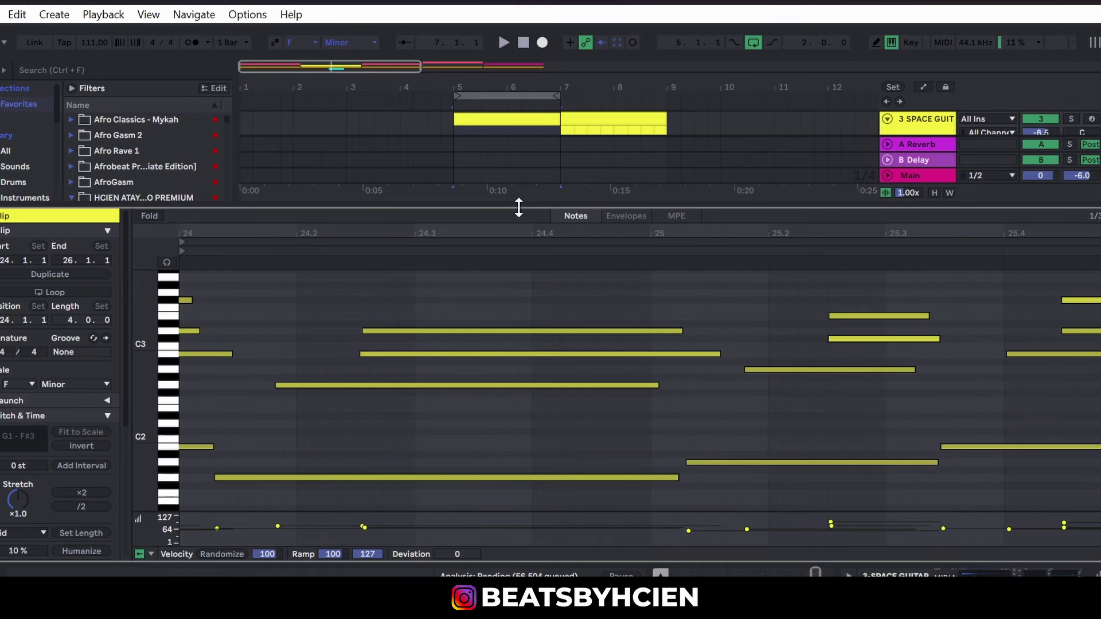
drag(518, 208, 512, 163)
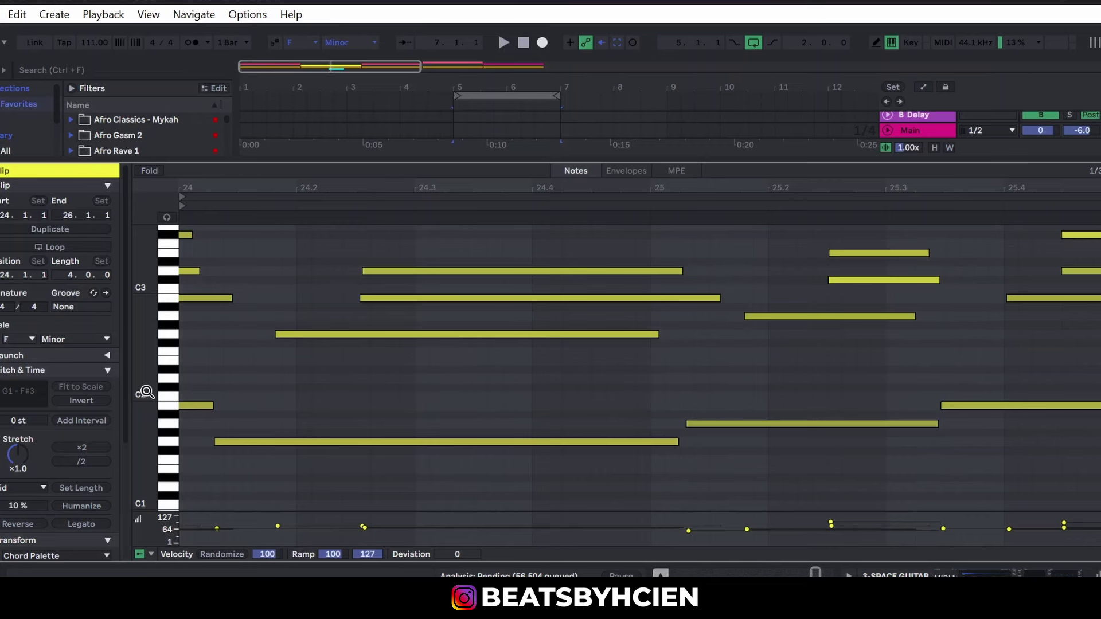
double_click(683, 161)
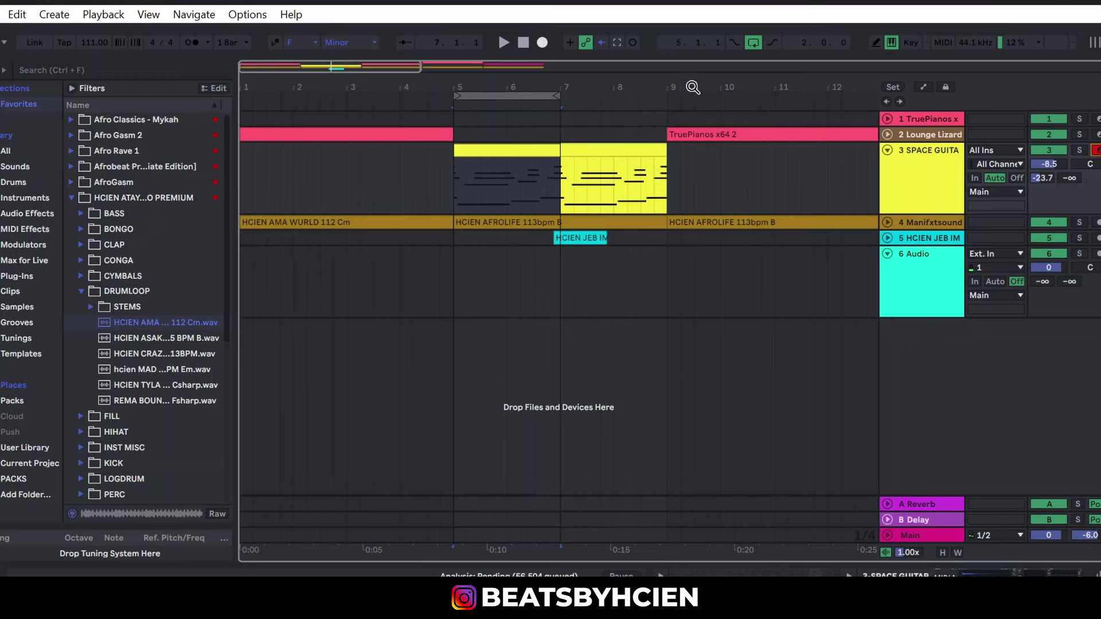
drag(531, 566, 530, 159)
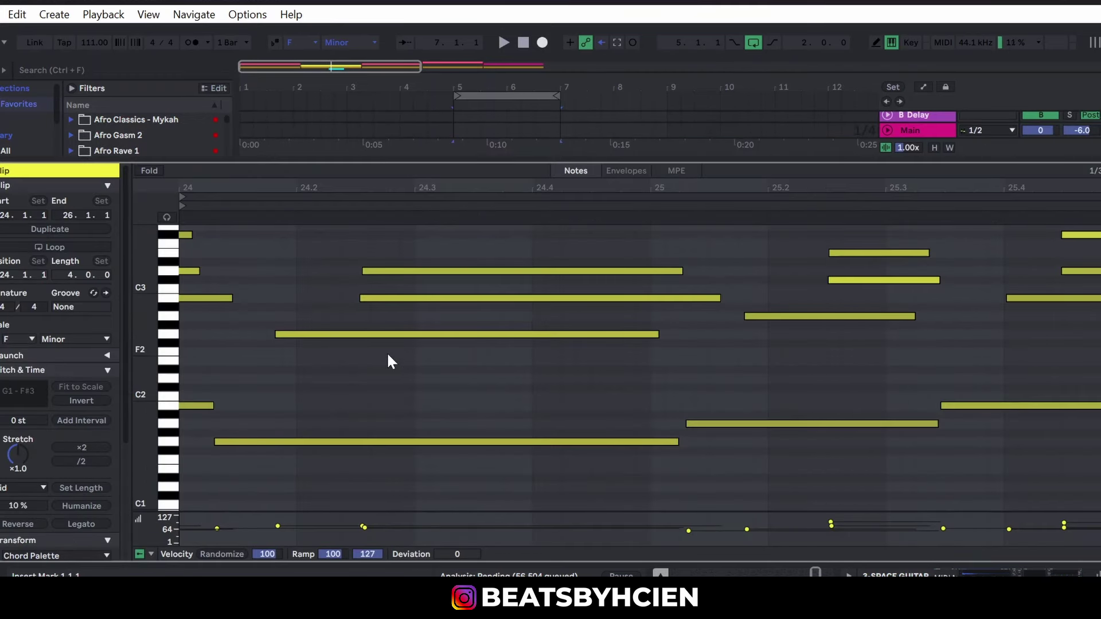
- Play the guitar clip's looped notes, marking the range from 24.1.3 to 24.2 in the note editor
key(space)
drag(299, 290, 240, 289)
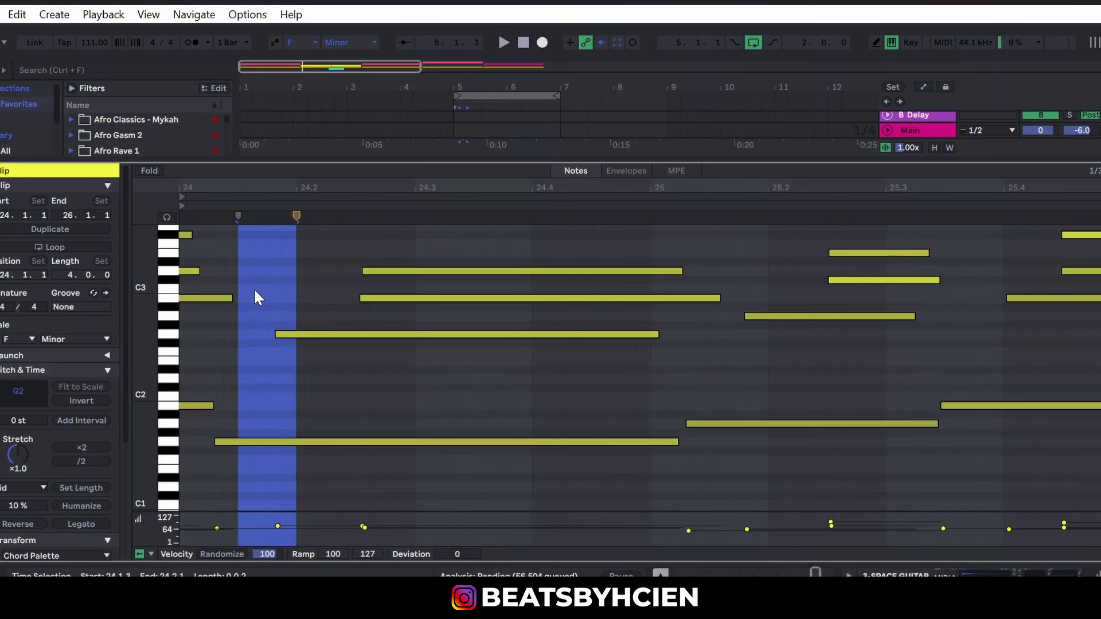
key(space)
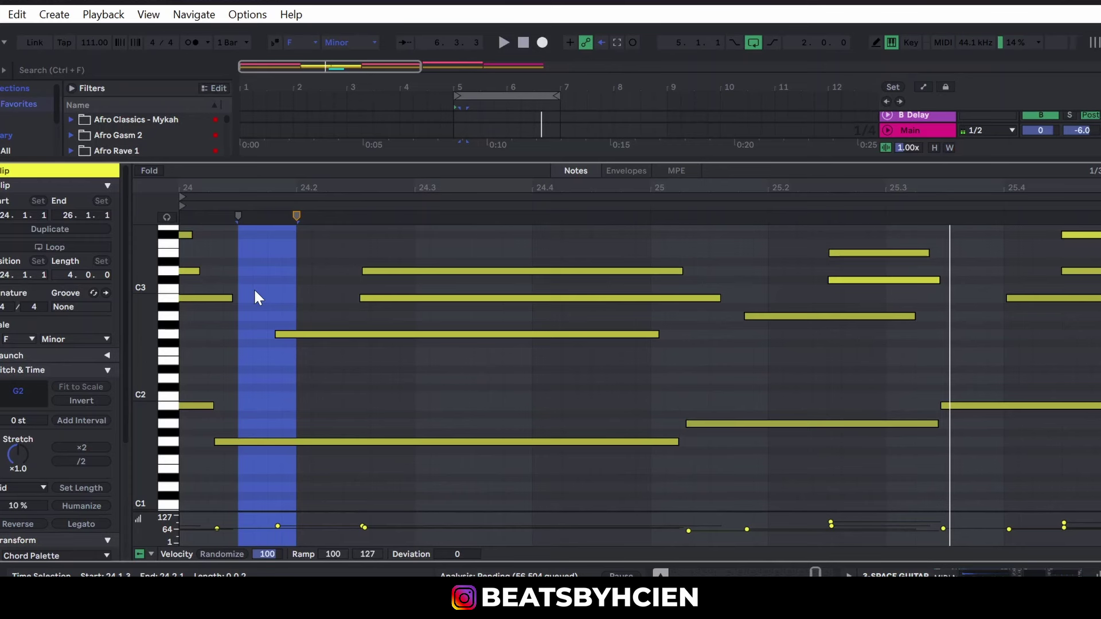
- Select the guitar clip's notes in the B1 to D3 range from bar 24 through 25.4 and close the note editor
drag(275, 271, 1096, 414)
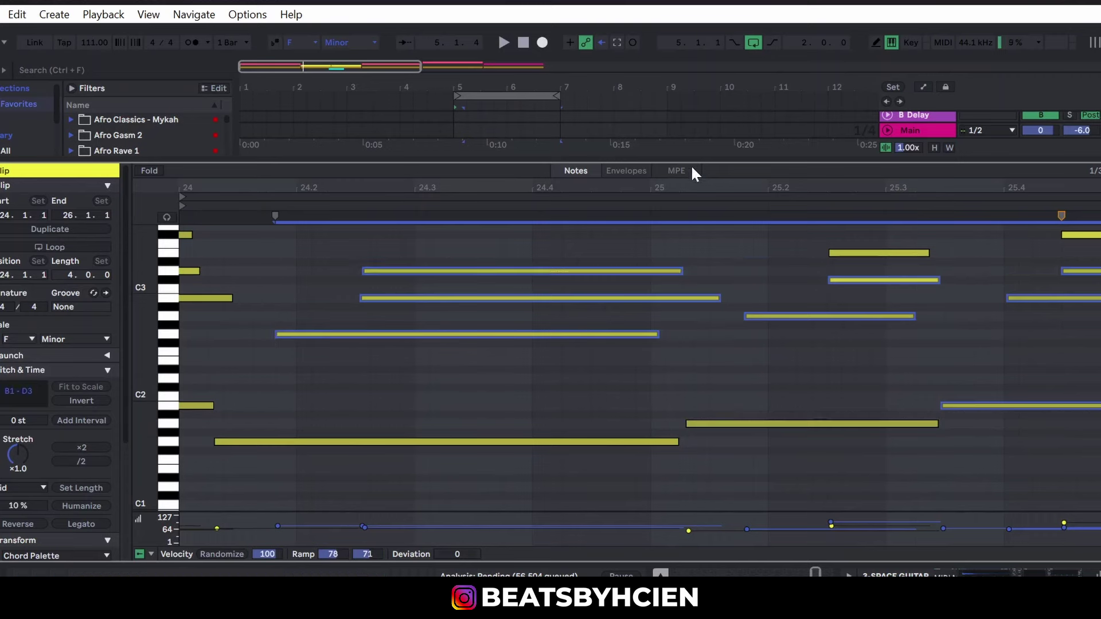
click(690, 156)
click(689, 159)
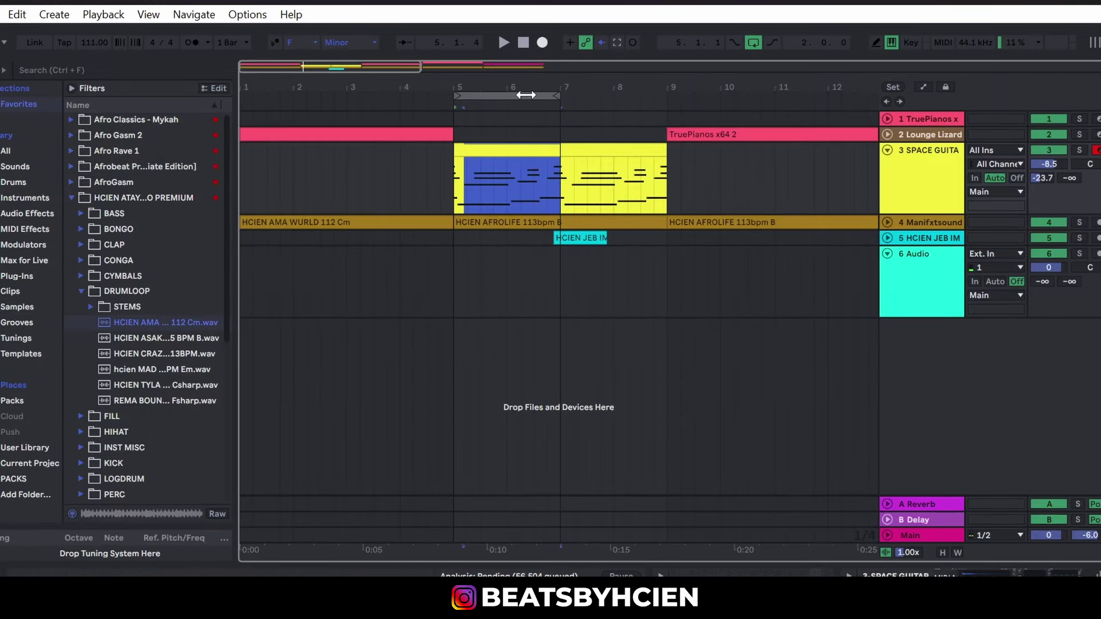
- Move the two-bar loop to bars 7 to 9, over the second SPACE GUITAR clip
drag(526, 95, 651, 96)
double_click(637, 150)
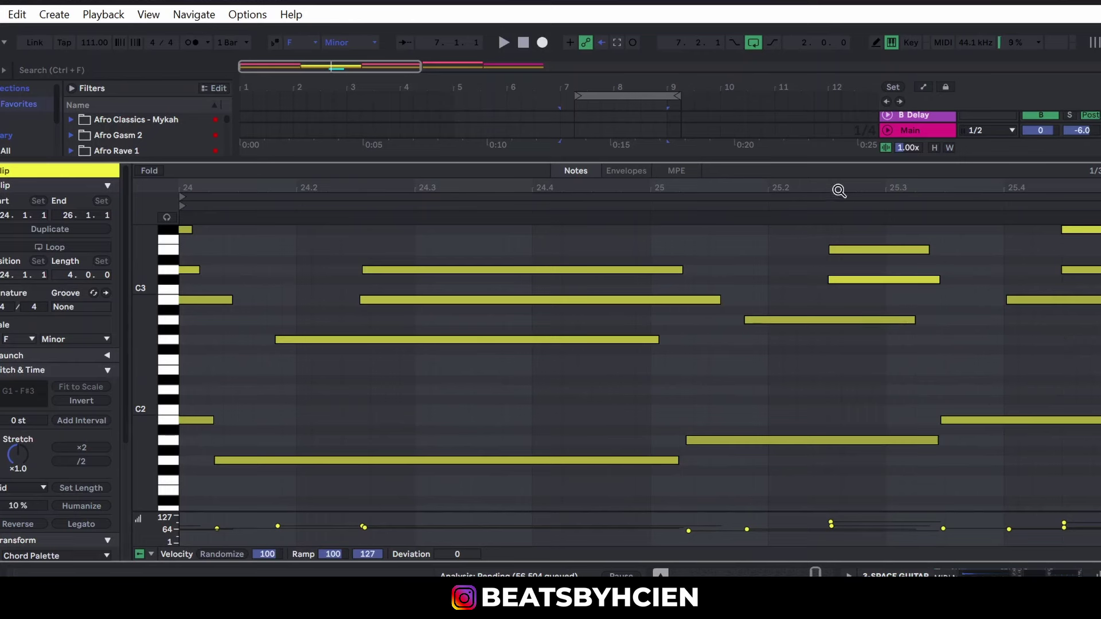
click(814, 159)
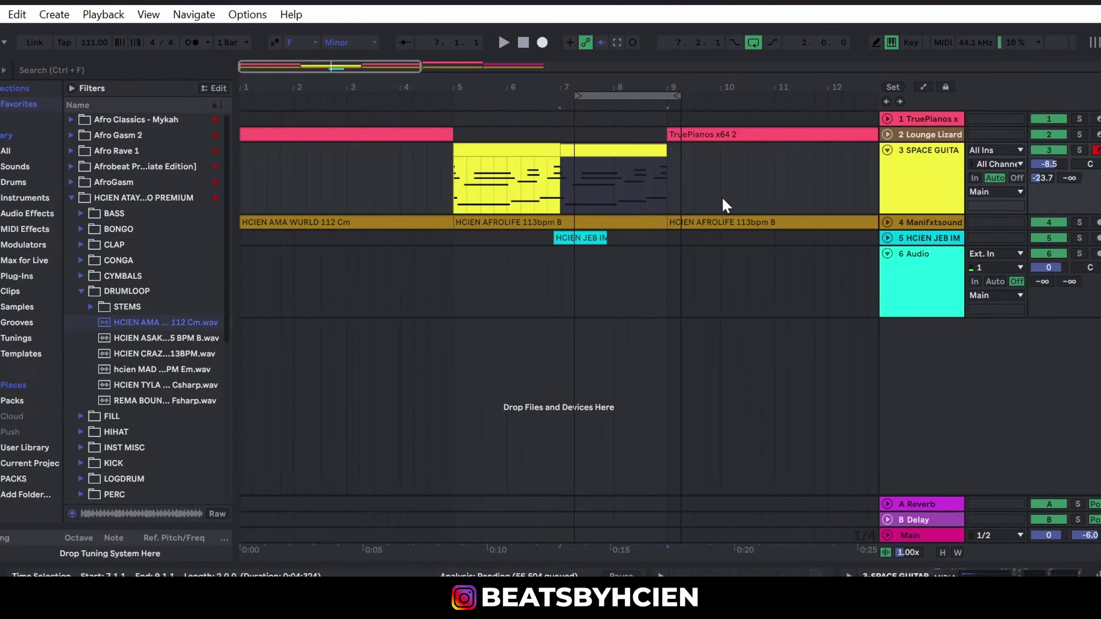
mouse_move(603, 96)
mouse_down()
mouse_move(591, 96)
mouse_move(612, 98)
mouse_up()
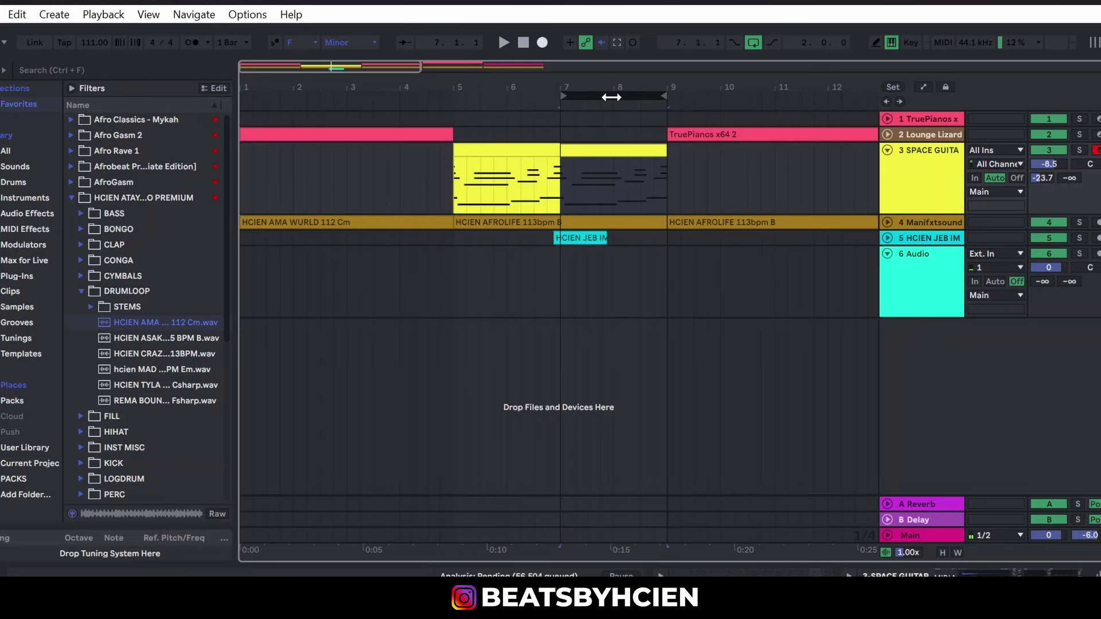
- Select the second SPACE GUITAR clip and play it back within the arrangement
click(609, 150)
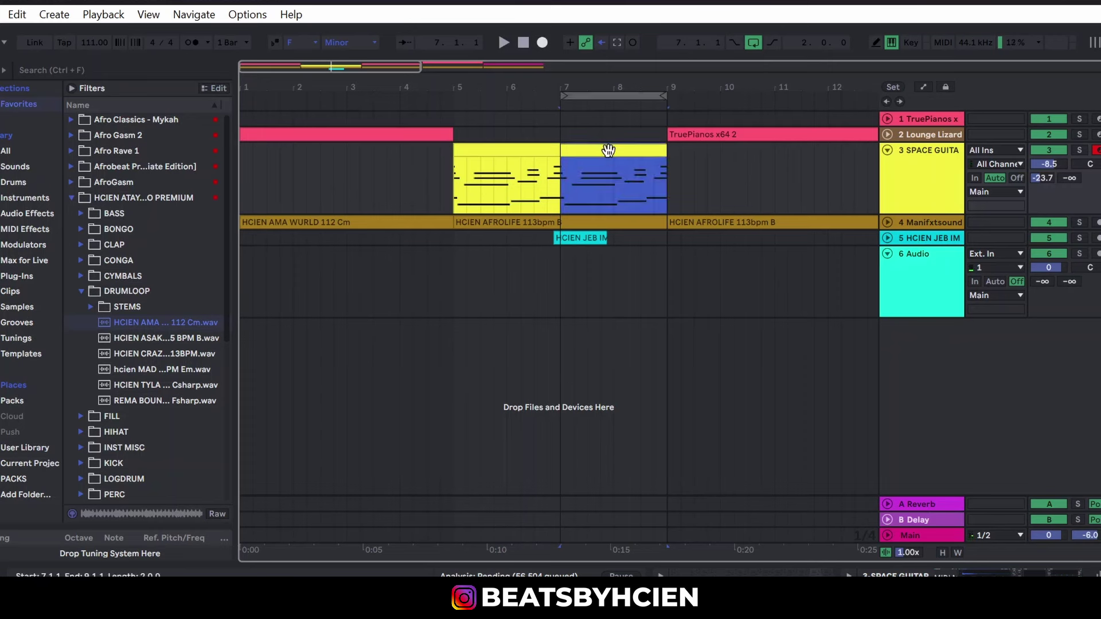
key(space)
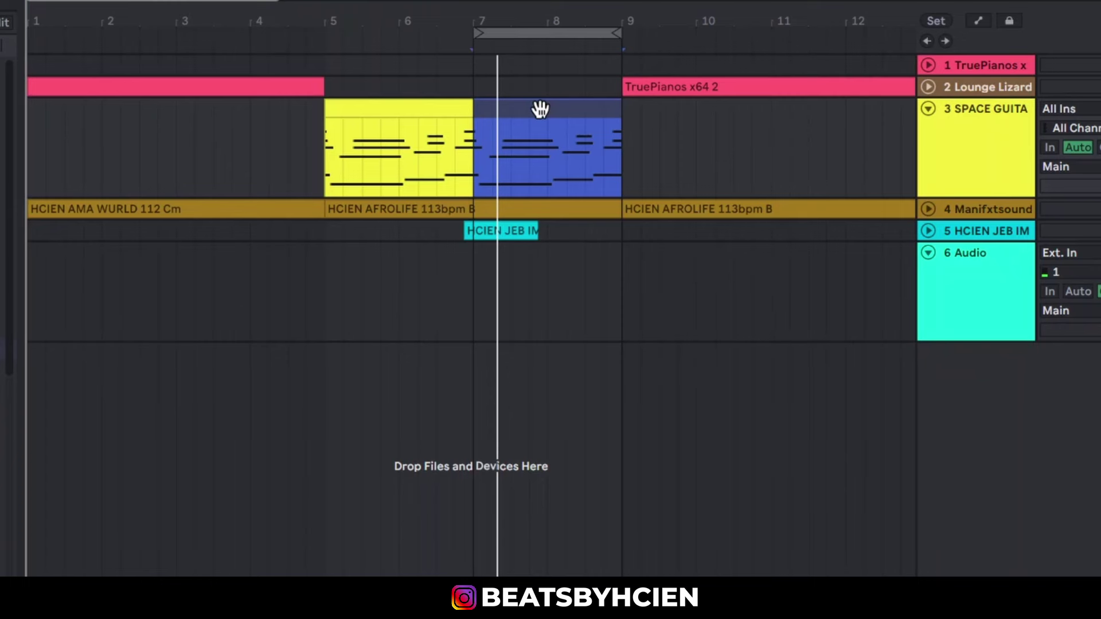
drag(532, 25, 526, 5)
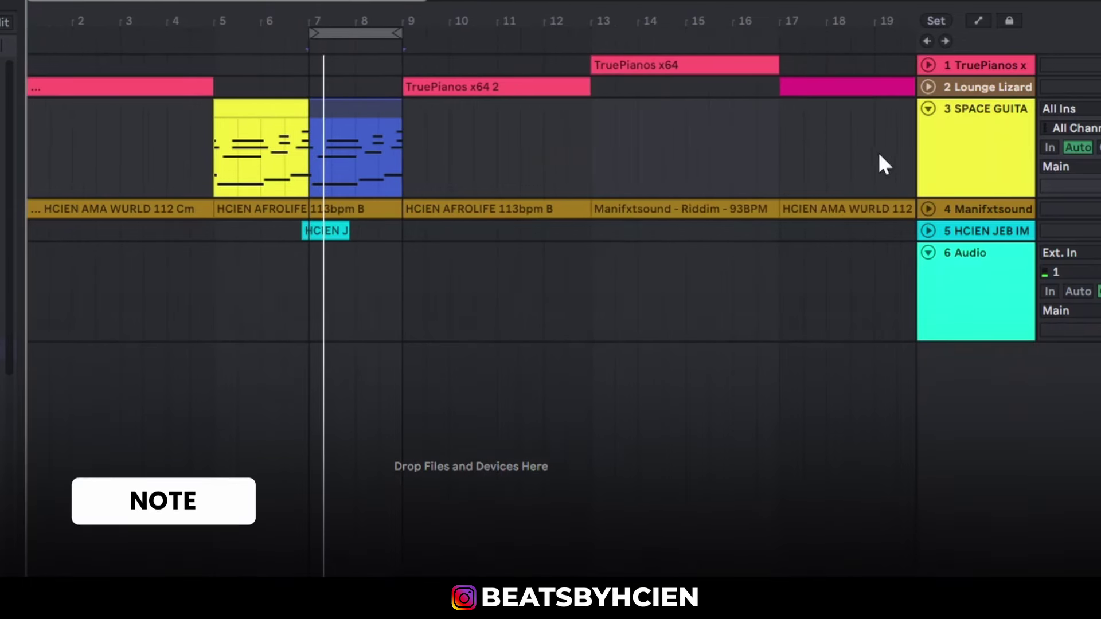
- Collapse the SPACE GUITAR track in favour of the Lounge Lizard track and set the loop to bars 9 to 13
click(928, 108)
click(928, 87)
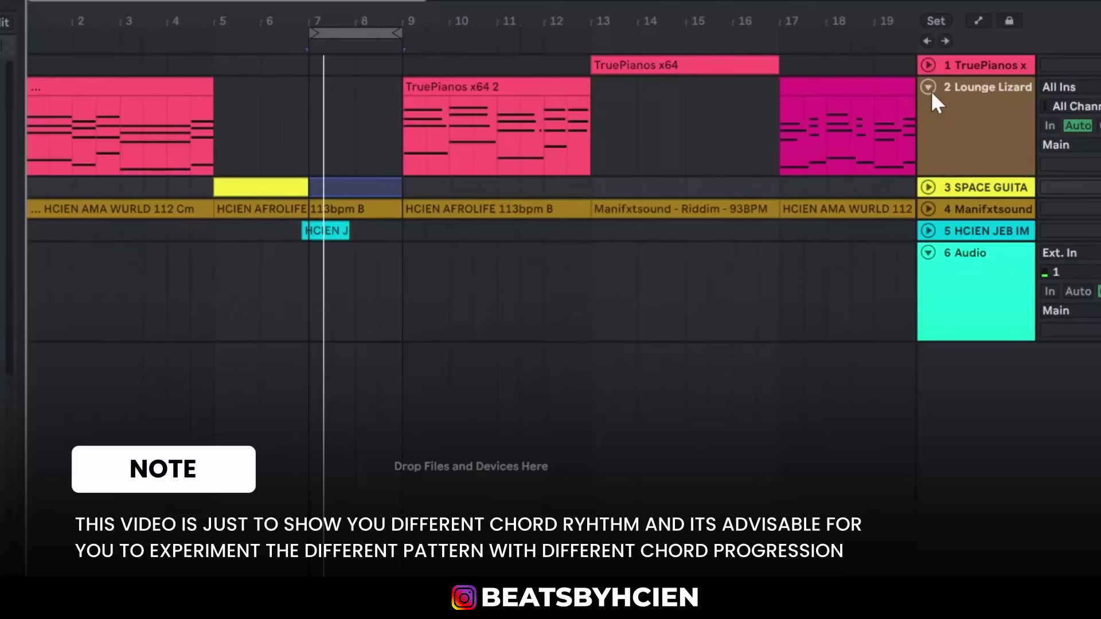
drag(344, 41, 569, 56)
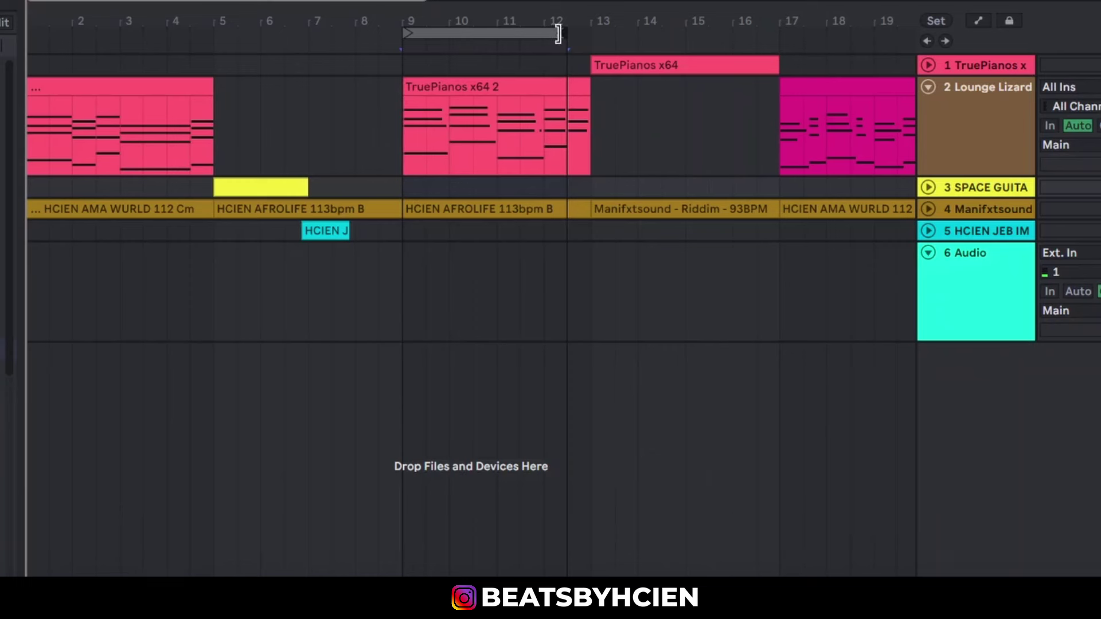
drag(559, 33, 591, 34)
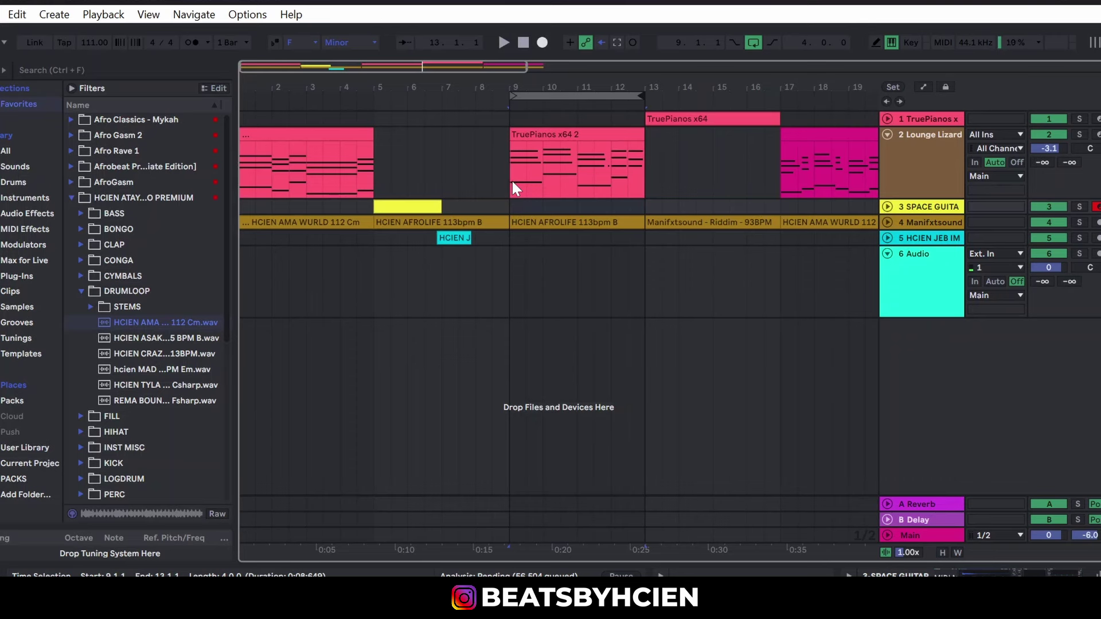
- Play the looped TruePianos x64 2 clip and open it in the note editor to follow its chords
key(space)
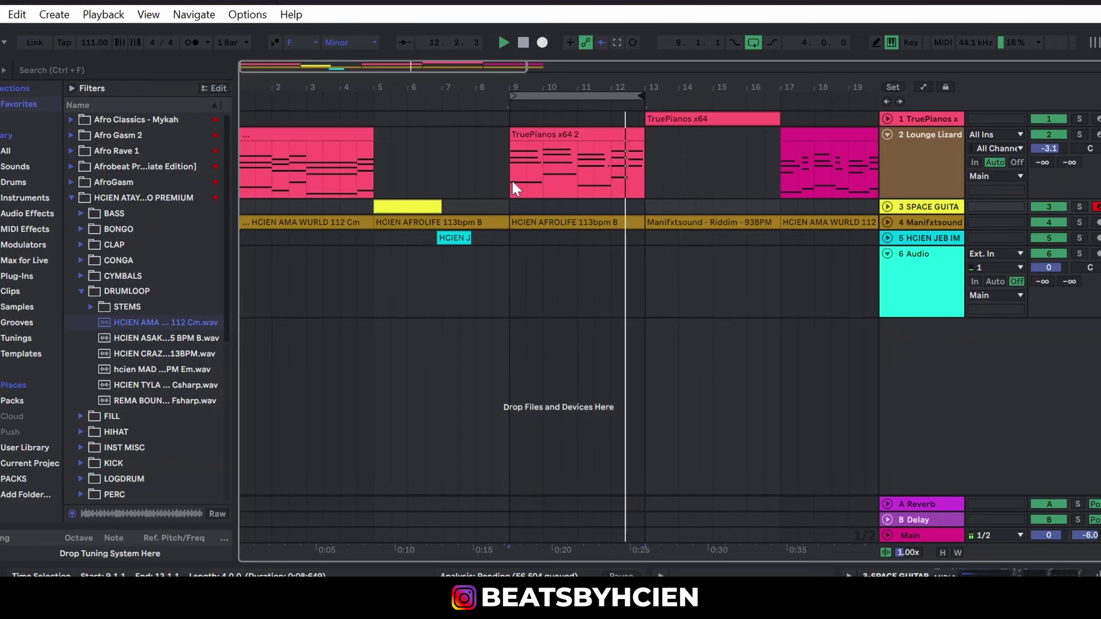
click(540, 129)
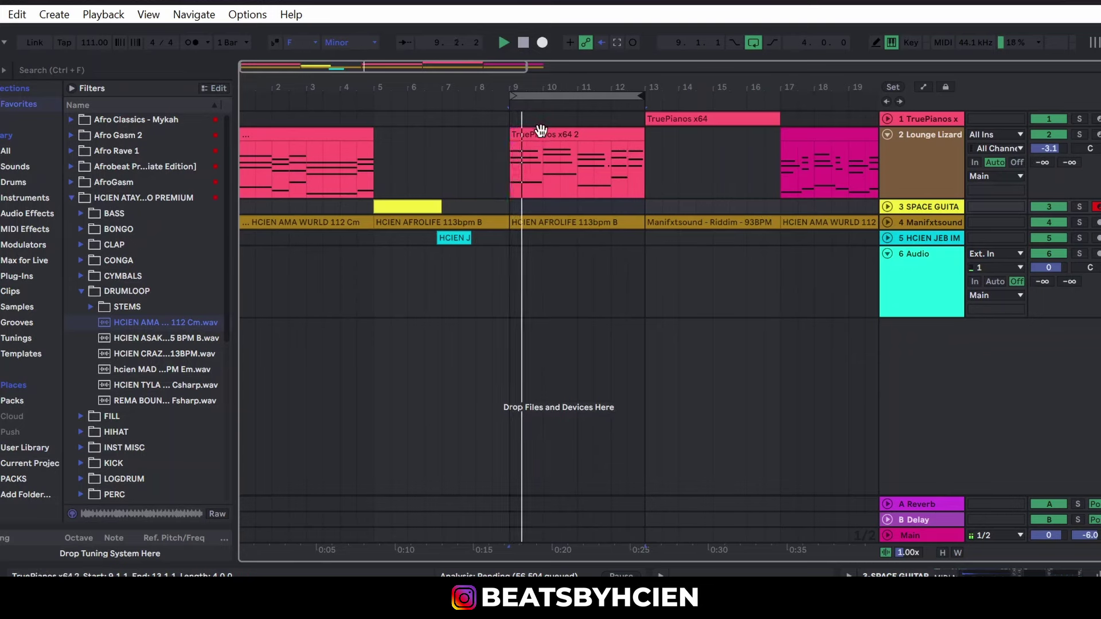
double_click(541, 131)
key(space)
drag(150, 372, 134, 372)
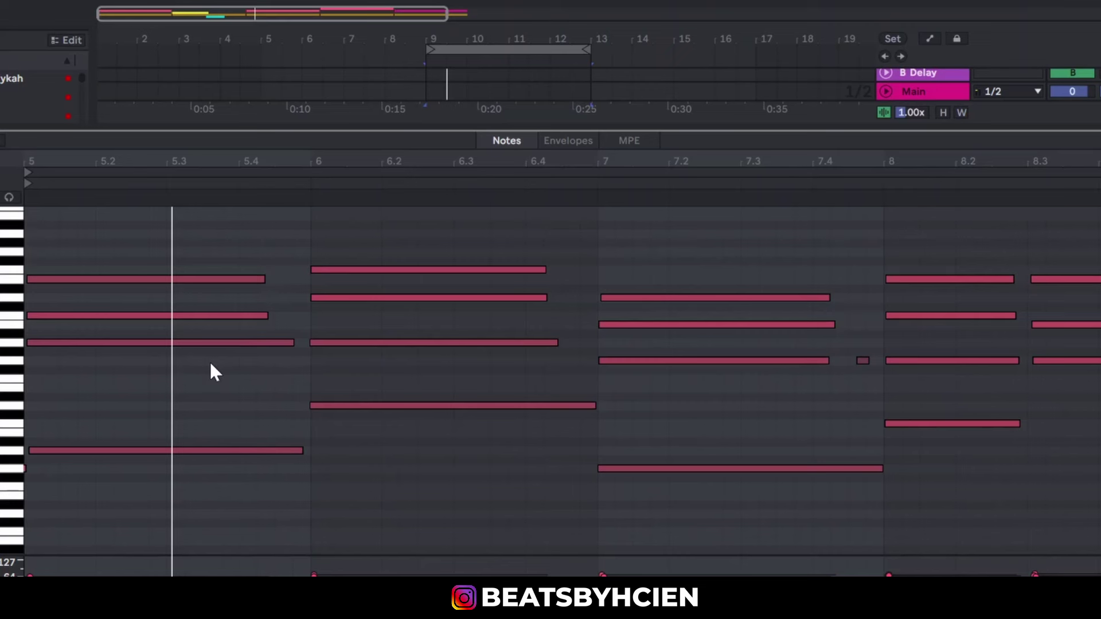
key(space)
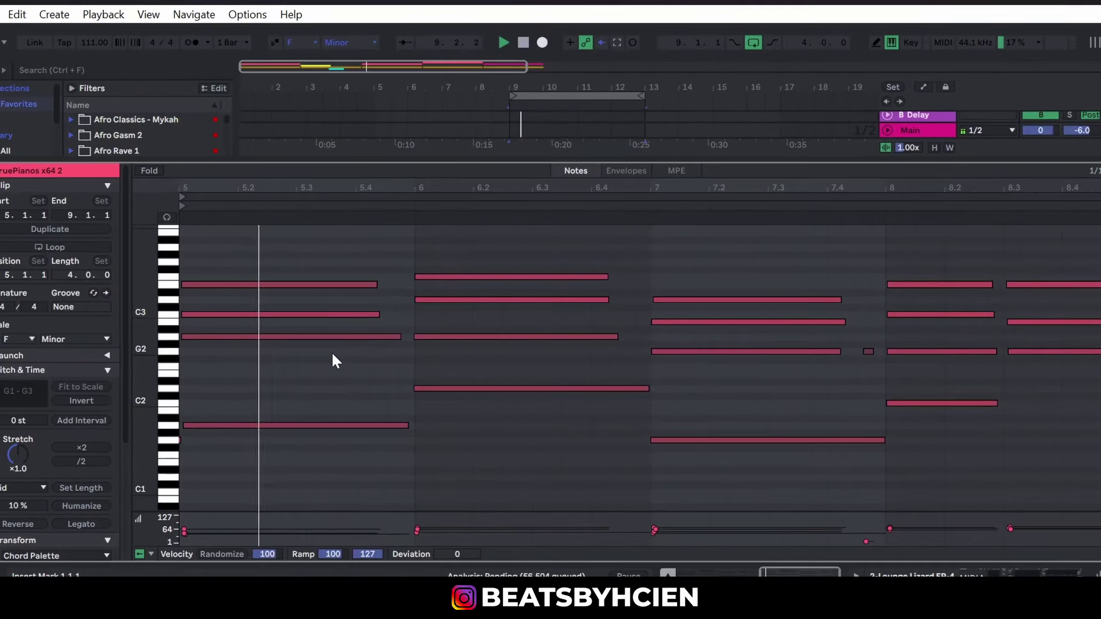
key(space)
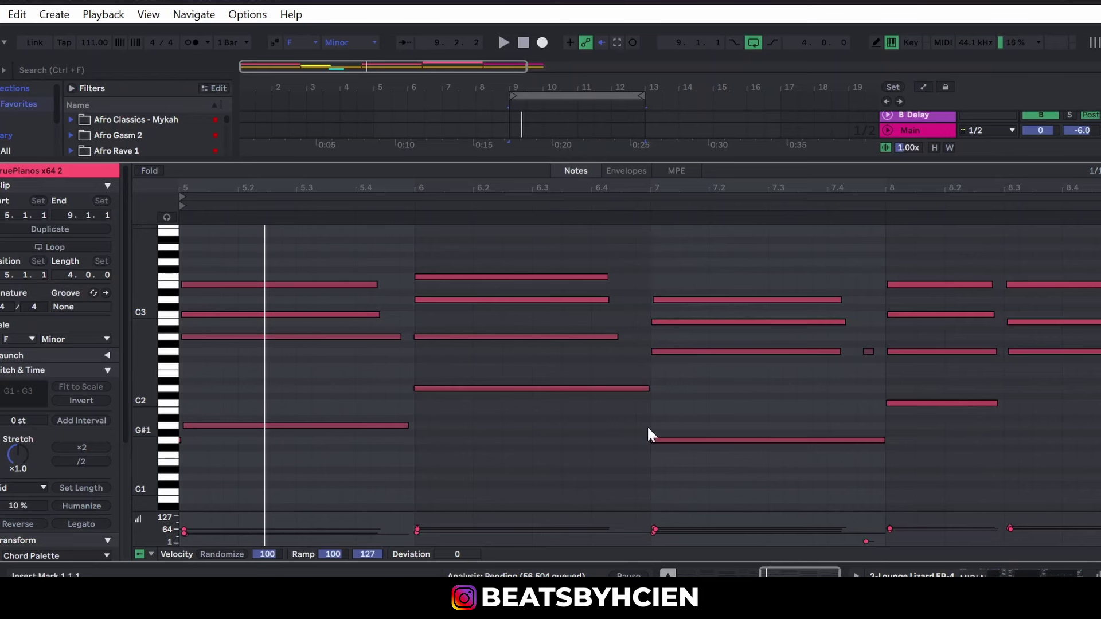
- Select the chords of bars 5 to 8 one after another, ending with the G2 to E3 chord at 8.3
drag(277, 250, 318, 472)
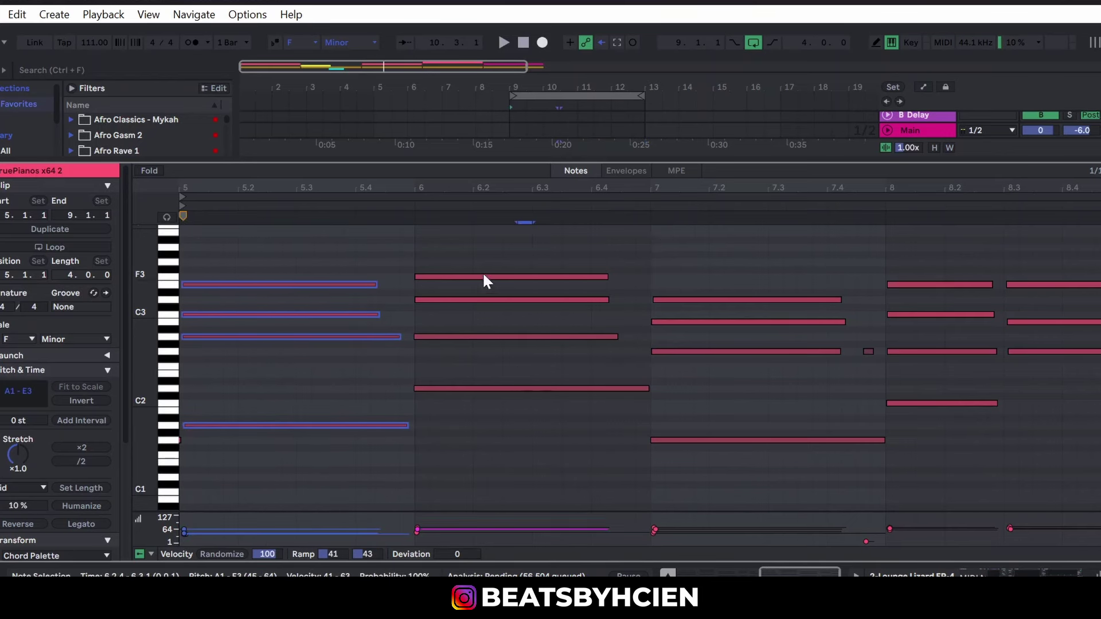
drag(479, 247, 521, 395)
drag(676, 258, 802, 456)
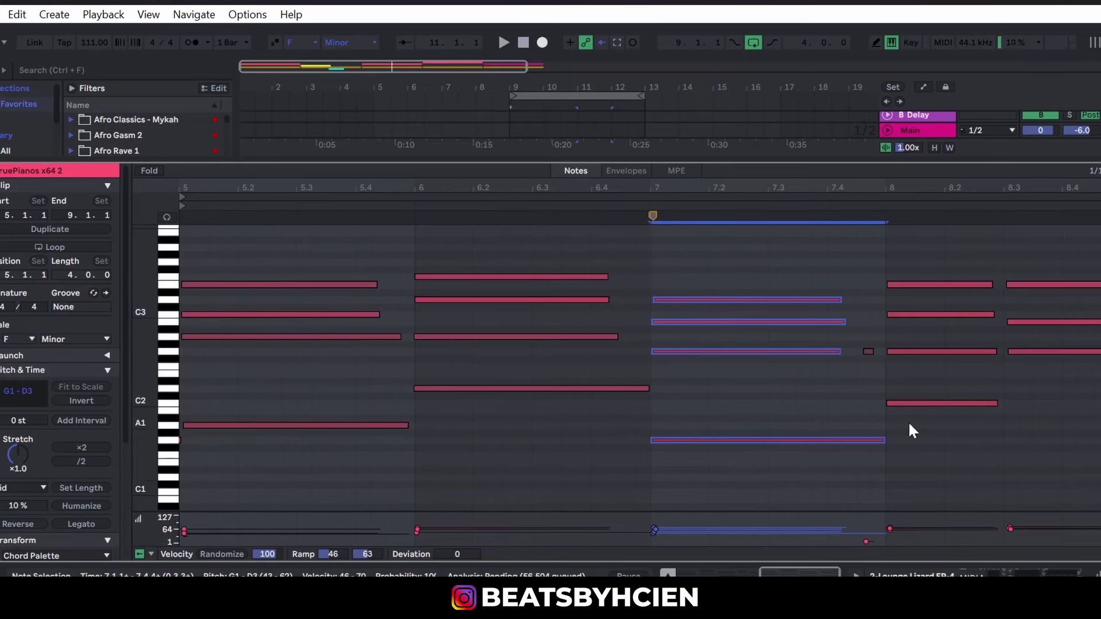
drag(889, 420, 1095, 268)
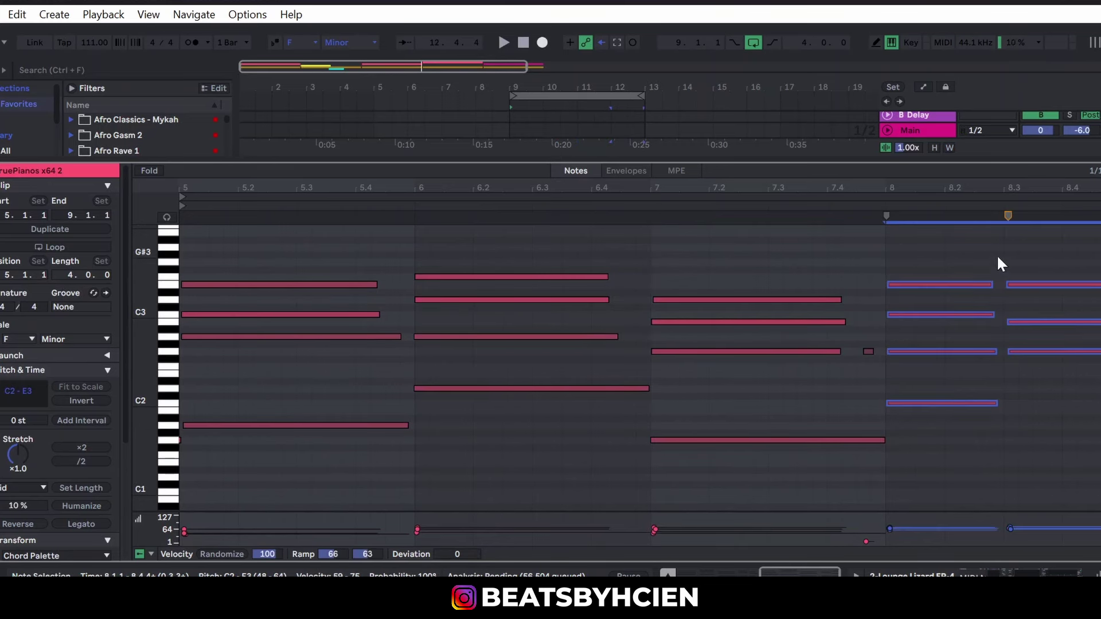
drag(998, 257, 1099, 252)
drag(1001, 381, 1100, 243)
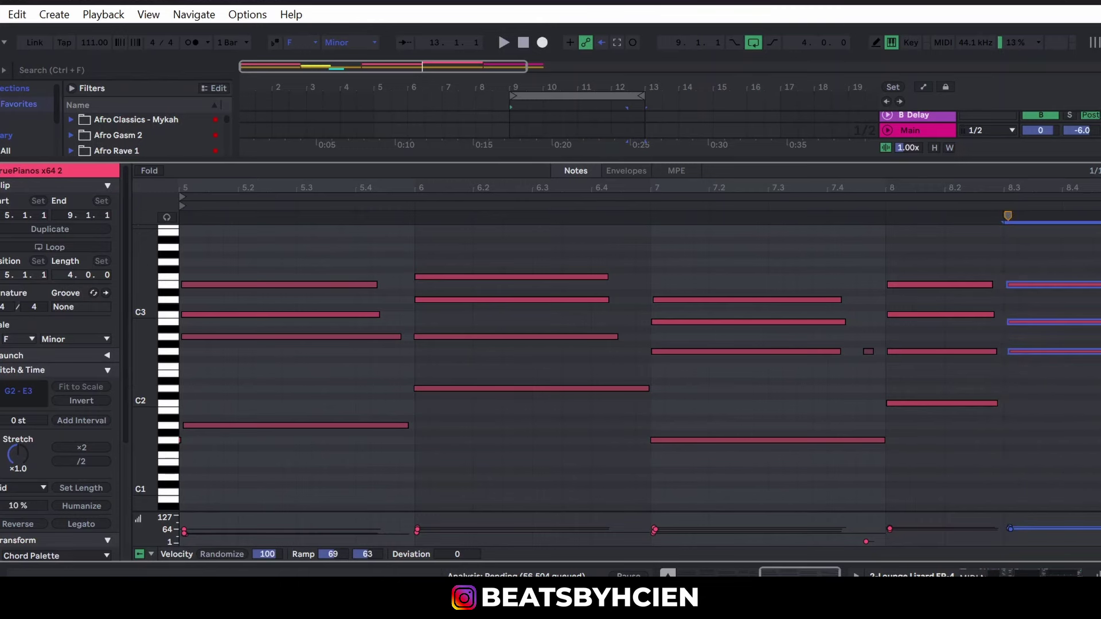
- Play the loop and compare bar 8's two chords by selecting all of its notes, then only the chord at 8.3
key(space)
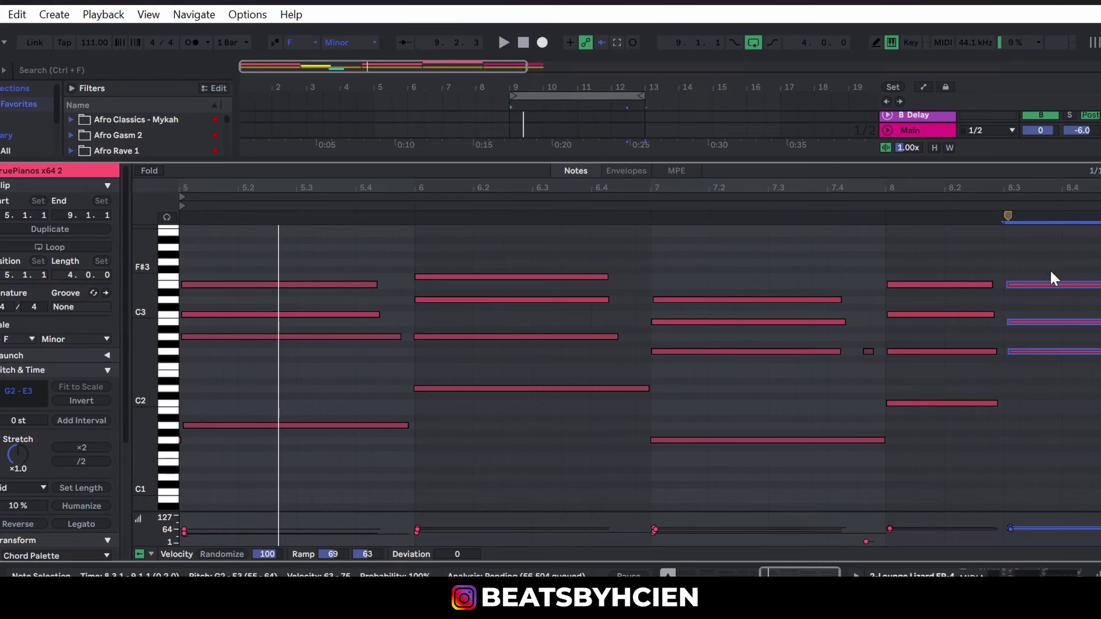
drag(978, 271, 1100, 405)
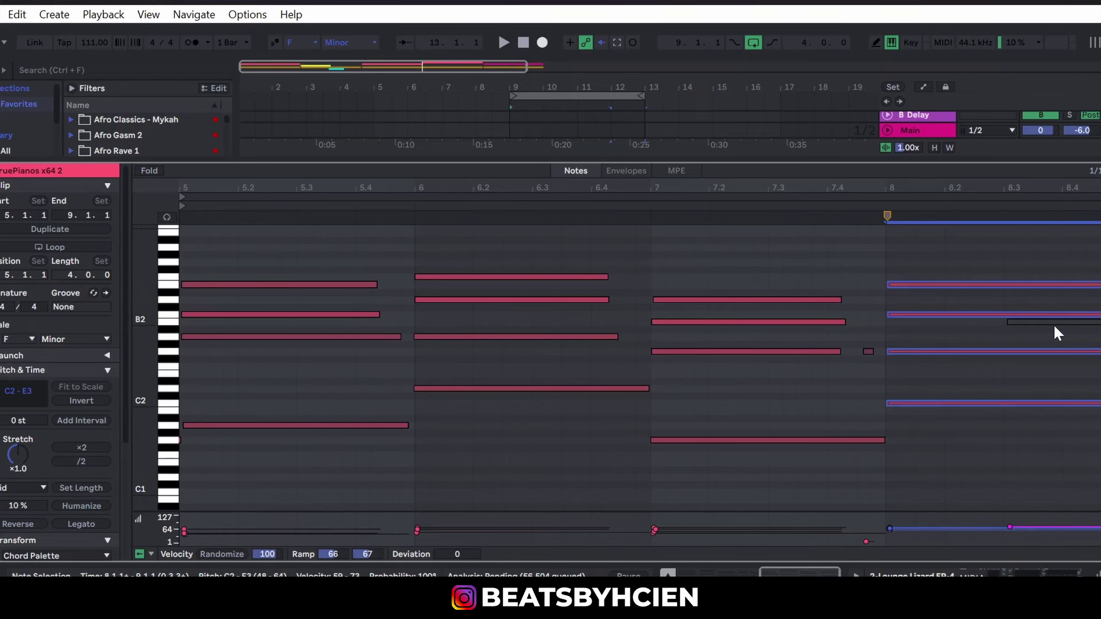
key(space)
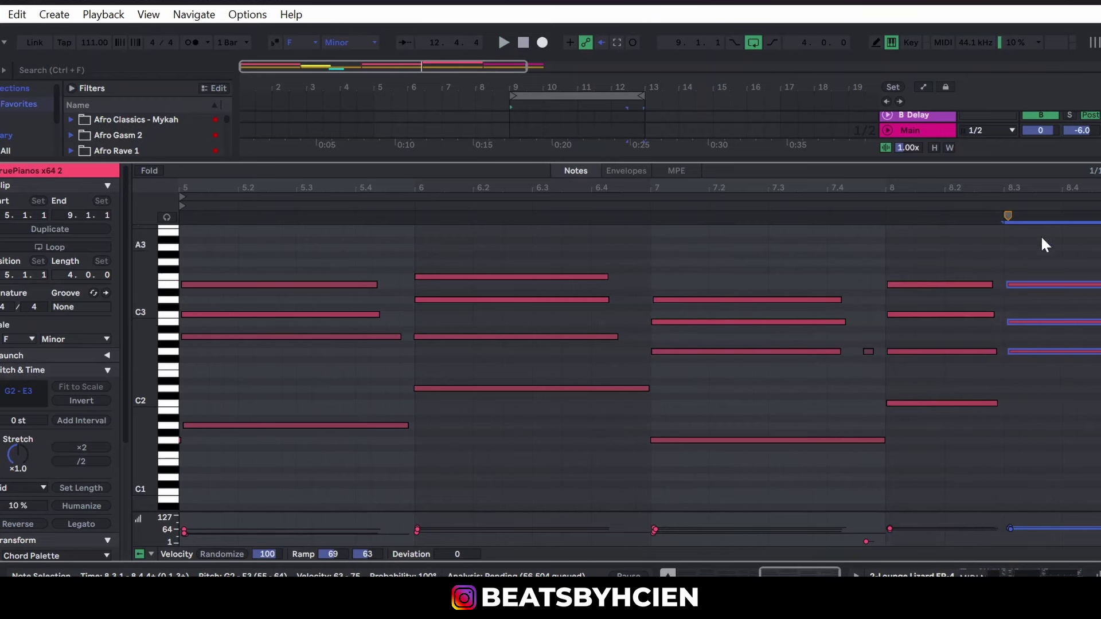
drag(1043, 238, 1061, 381)
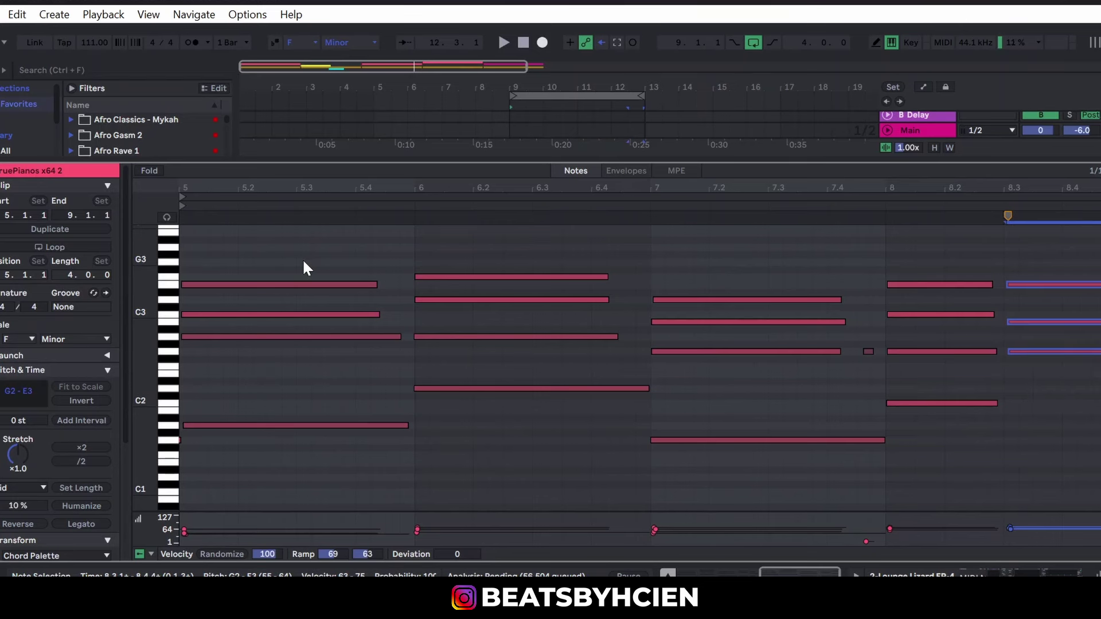
key(space)
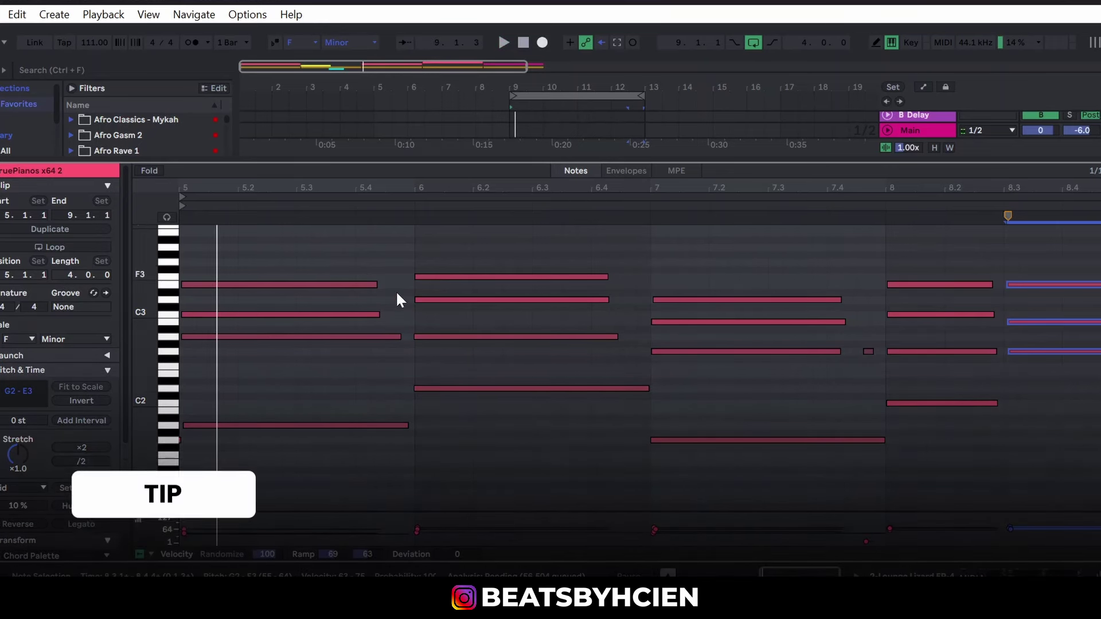
- Place the insert marker at 8.3 in the TruePianos x64 2 clip and close the note editor
click(890, 378)
click(1004, 373)
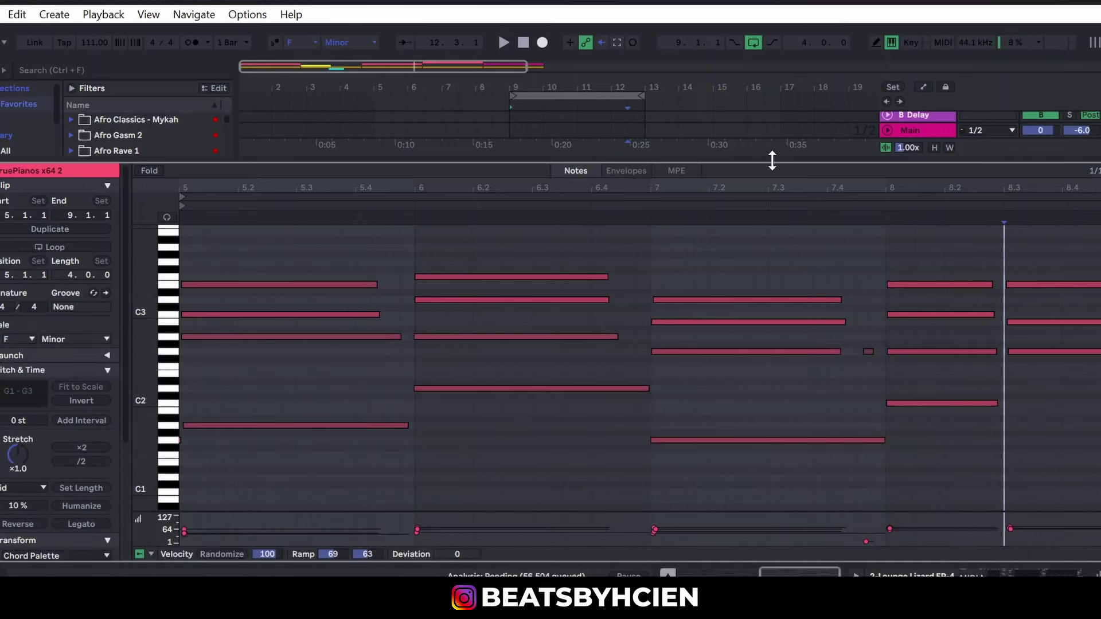
double_click(773, 161)
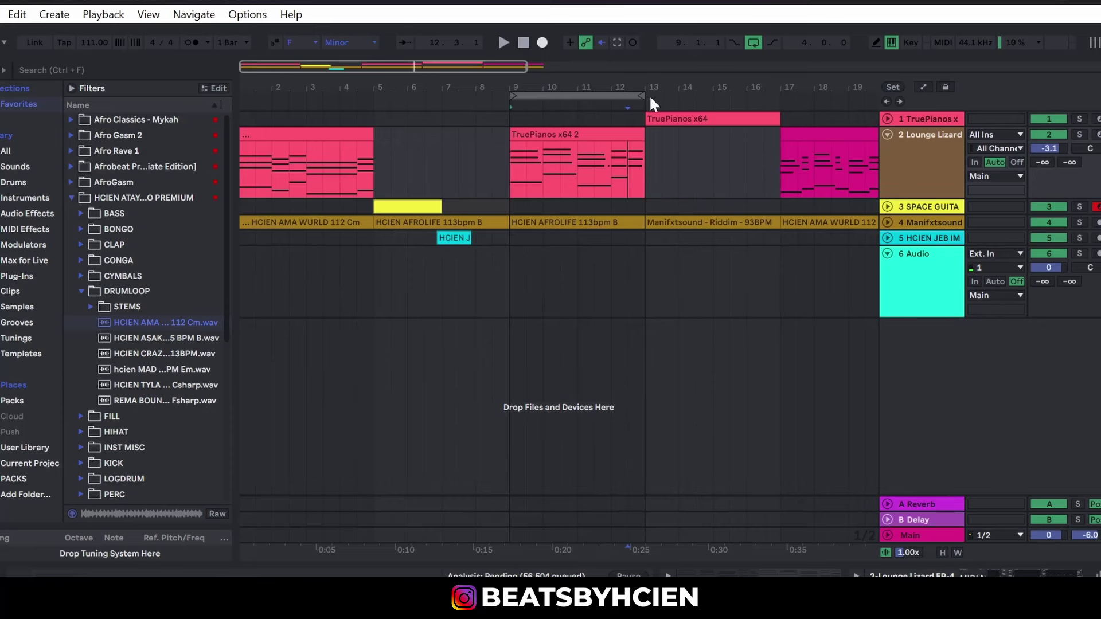
- Move the four-bar loop to bars 13 to 17, over the TruePianos x64 clip
drag(649, 89, 533, 108)
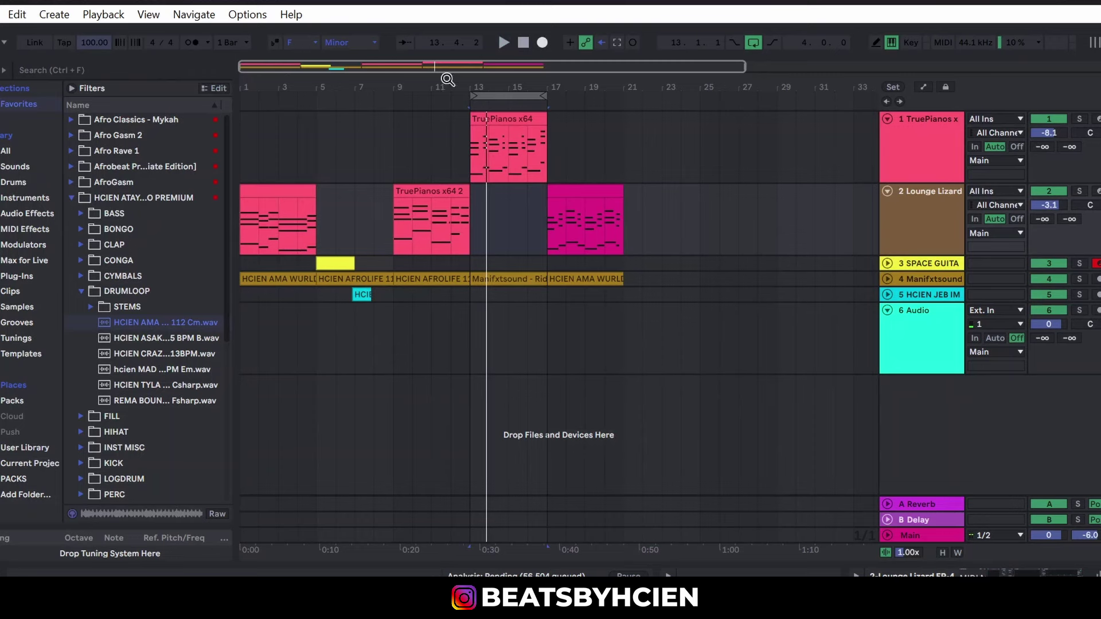
drag(483, 91, 483, 167)
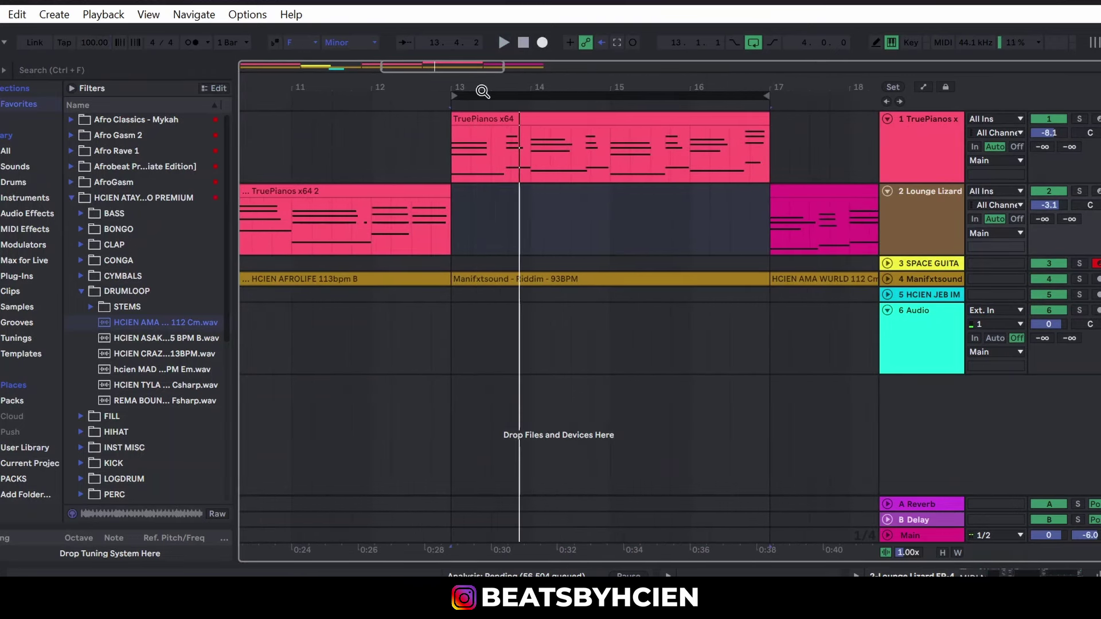
drag(482, 91, 458, 86)
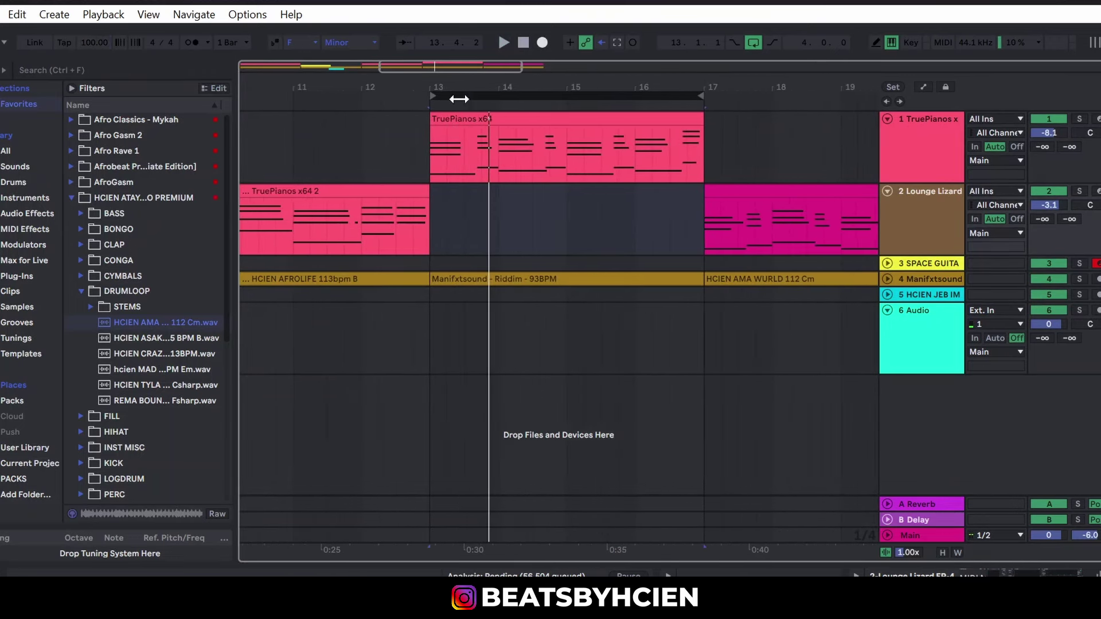
- Open the TruePianos x64 clip in the note editor, set the insert marker at 2.2 and play the clip
double_click(516, 119)
click(477, 370)
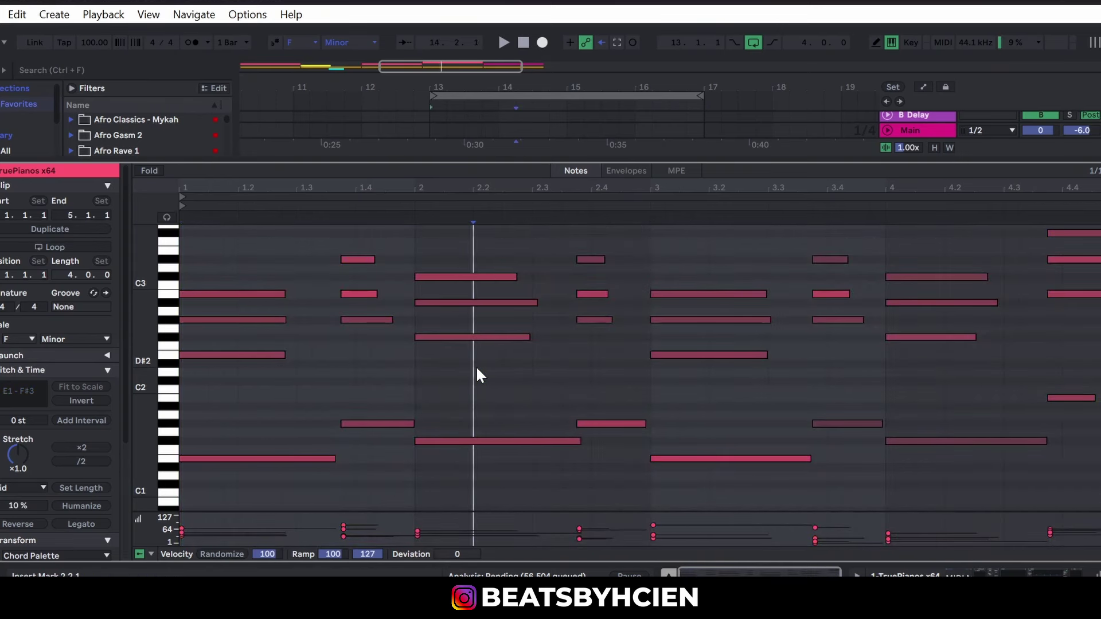
key(space)
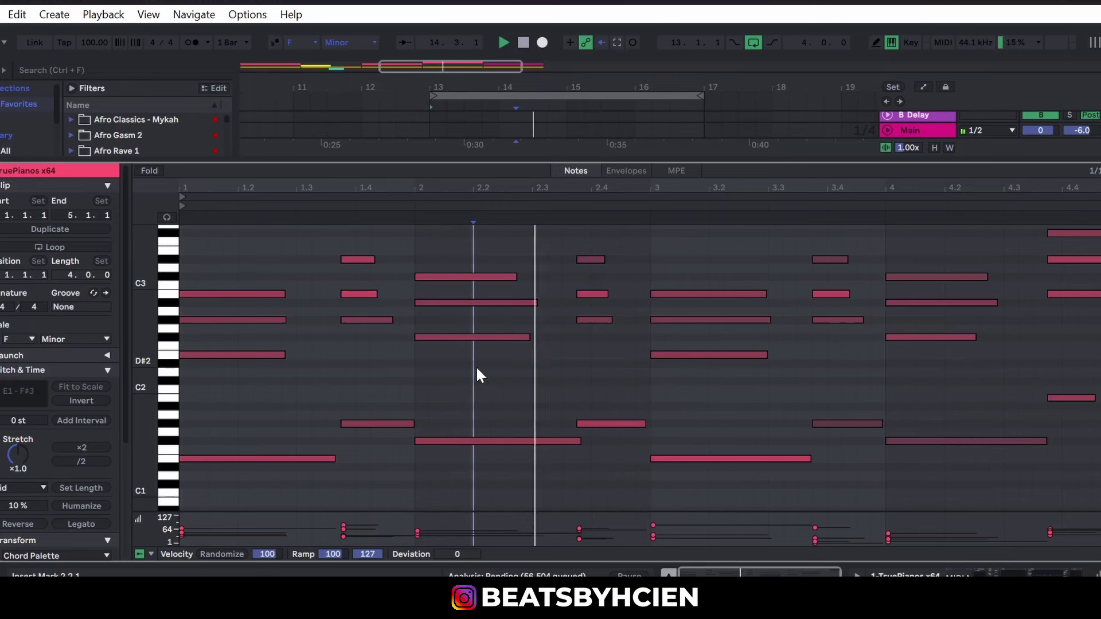
key(space)
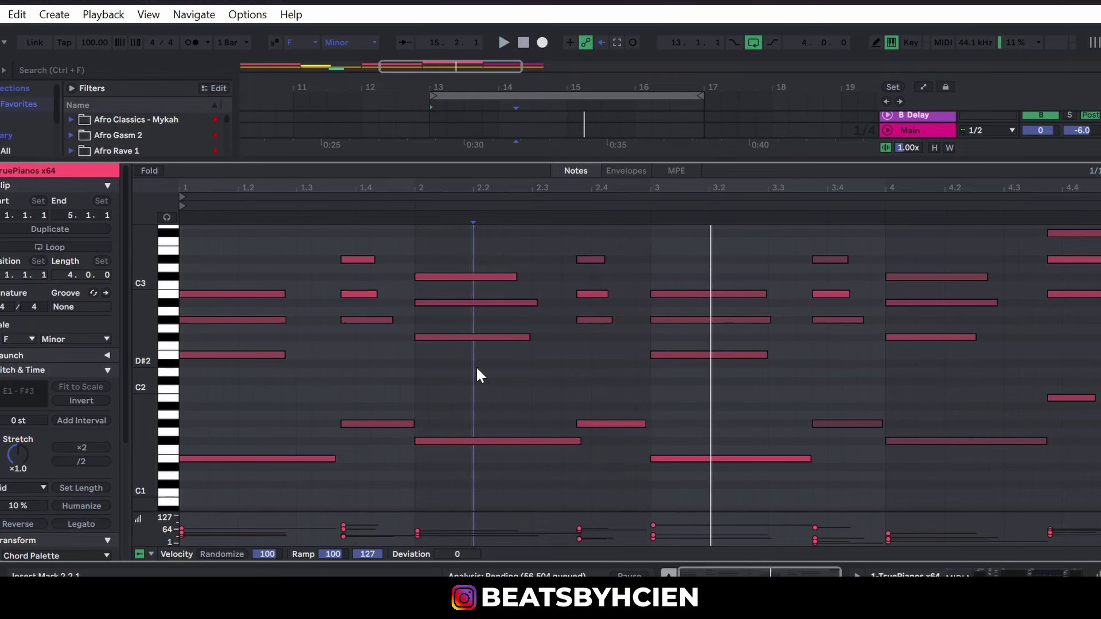
- Select the clip's last chord, B1 to F#3 at 4.3.4, and play the loop with more of the note range in view
drag(1079, 426, 1084, 229)
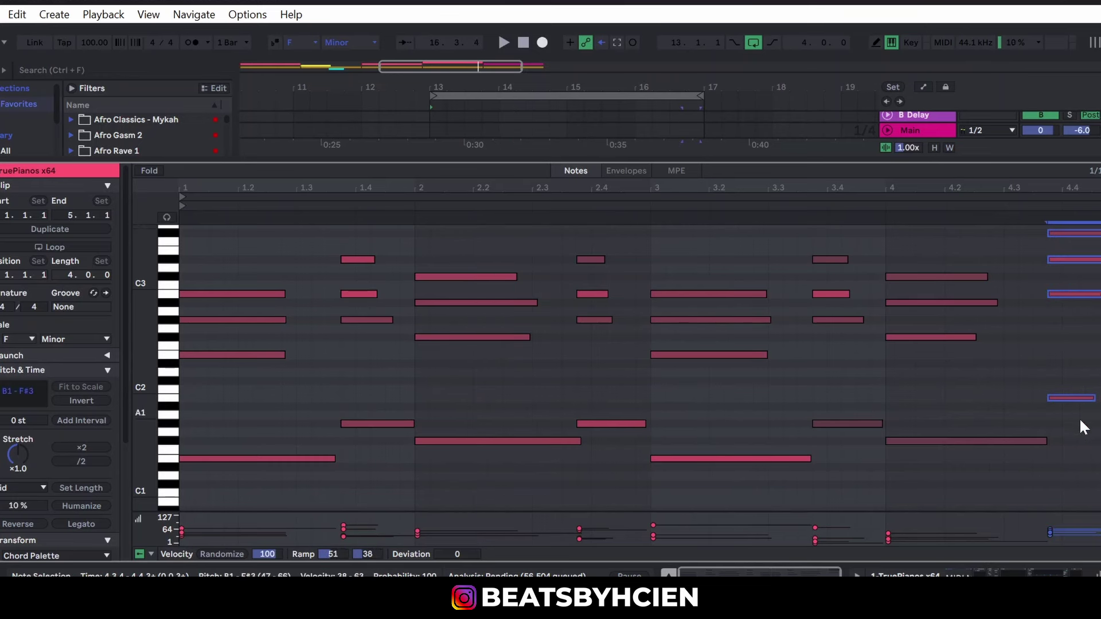
drag(1080, 421, 1085, 215)
drag(1073, 440, 1075, 224)
drag(1074, 474, 1095, 230)
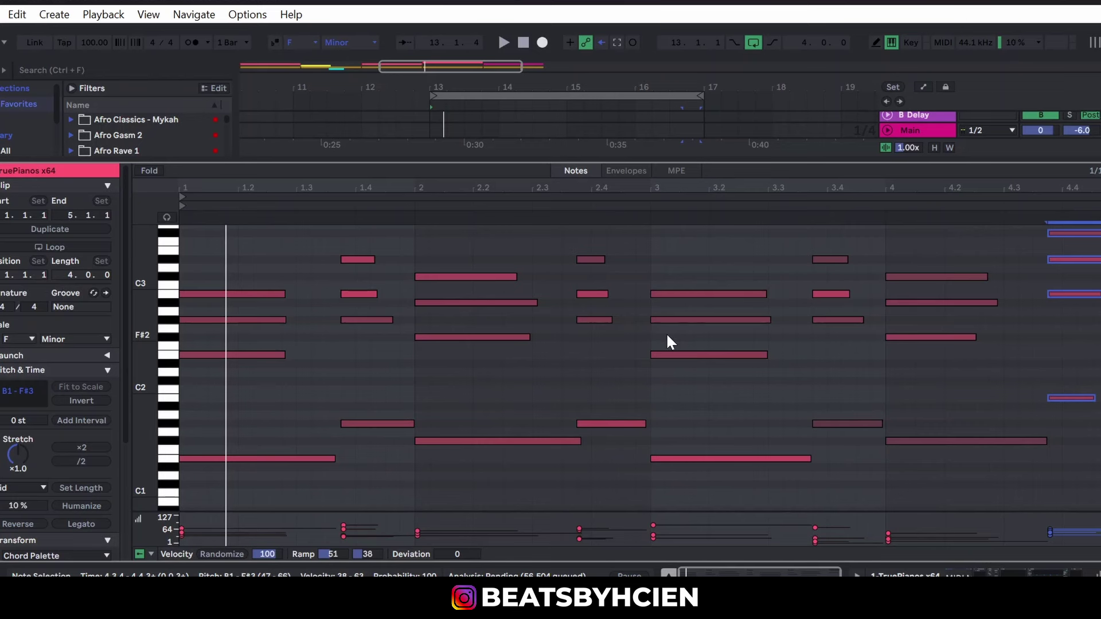
key(space)
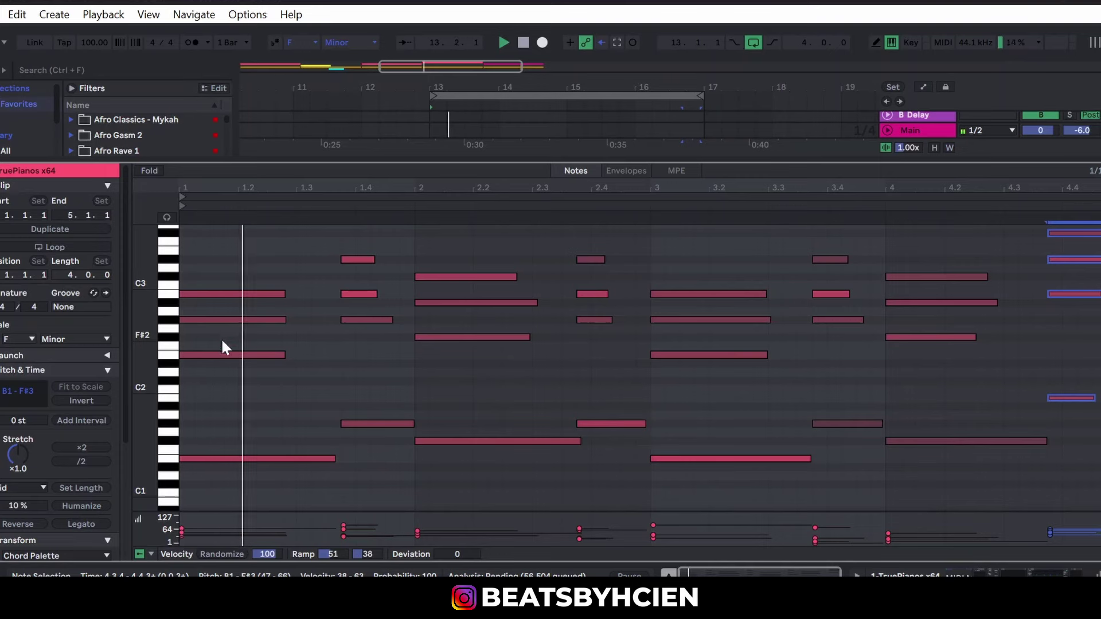
drag(144, 338, 127, 338)
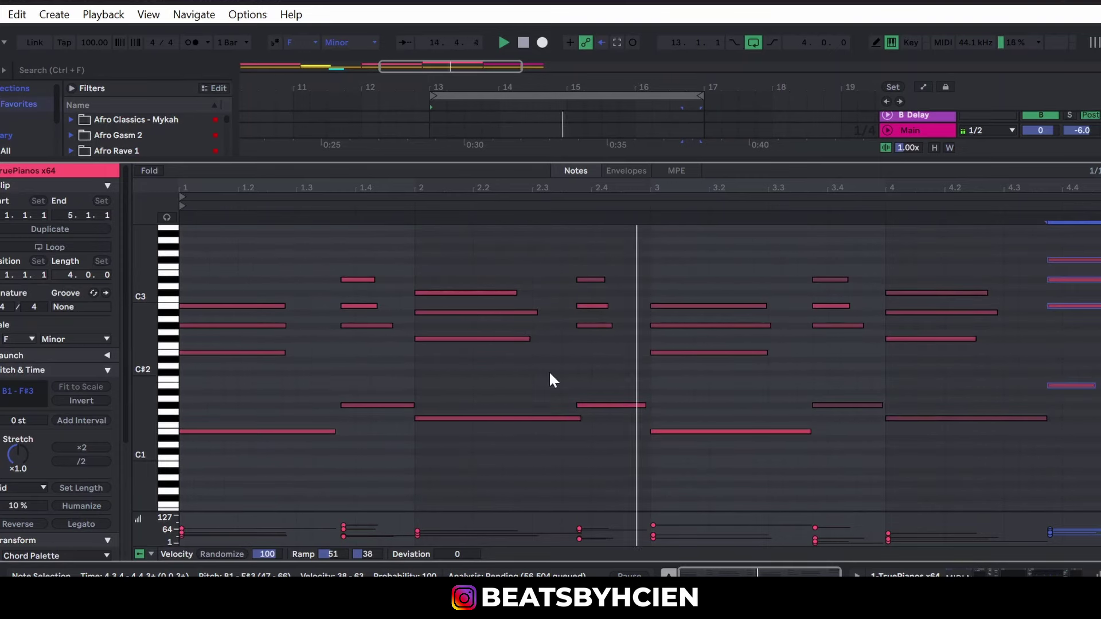
- Select the longer chords that start the bars of the TruePianos x64 clip, ending with the one at bar 3
drag(217, 267, 238, 458)
drag(476, 251, 480, 347)
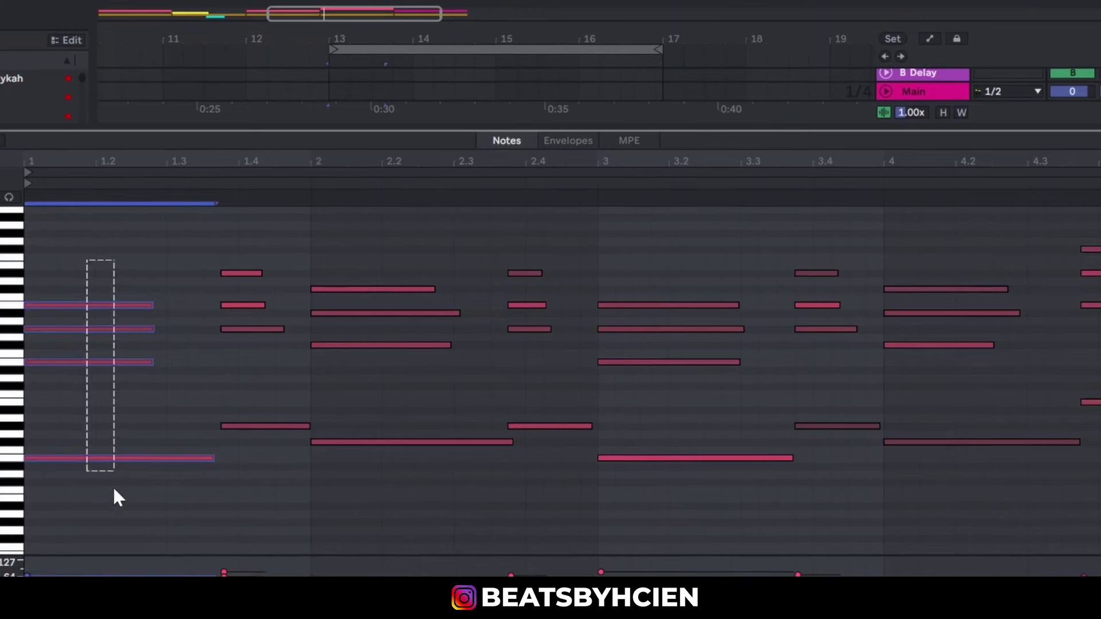
drag(400, 355, 401, 378)
drag(685, 224, 687, 489)
drag(984, 234, 986, 512)
drag(137, 236, 142, 495)
drag(396, 248, 407, 487)
drag(678, 269, 694, 552)
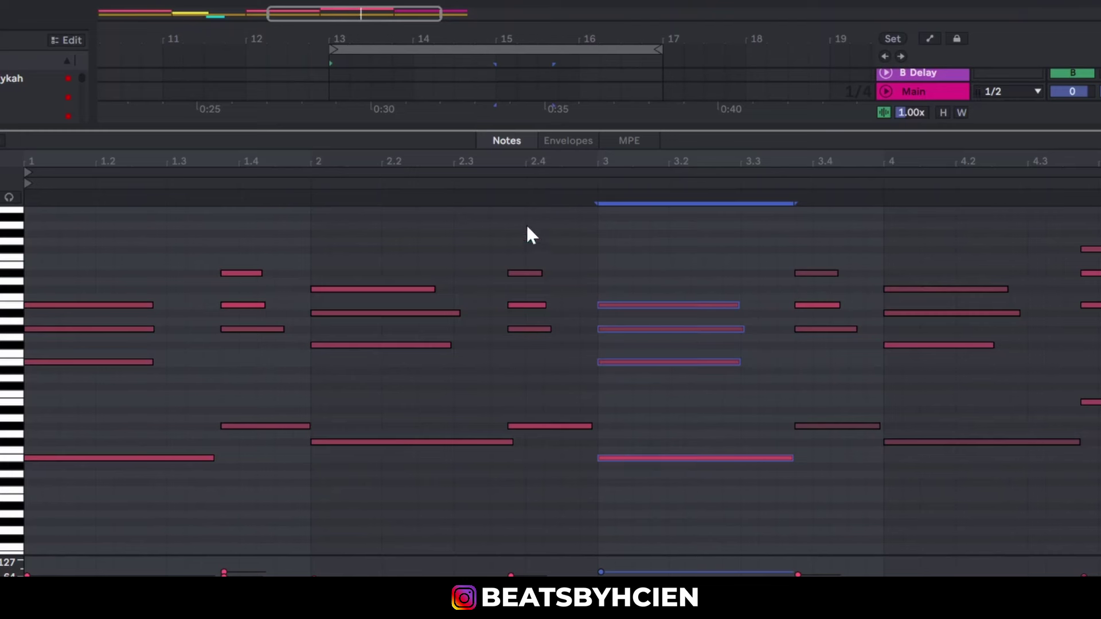
- Select the short passing chords near the ends of bars 2, 1 and 3, and play the loop
drag(526, 224, 527, 473)
drag(255, 269, 240, 436)
drag(816, 233, 835, 525)
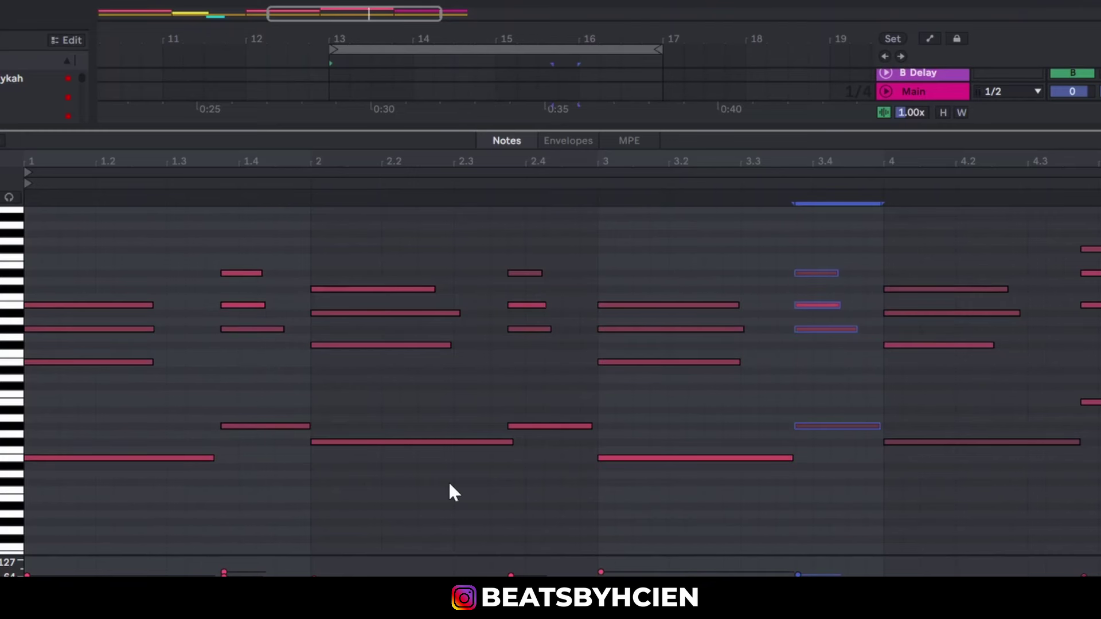
key(space)
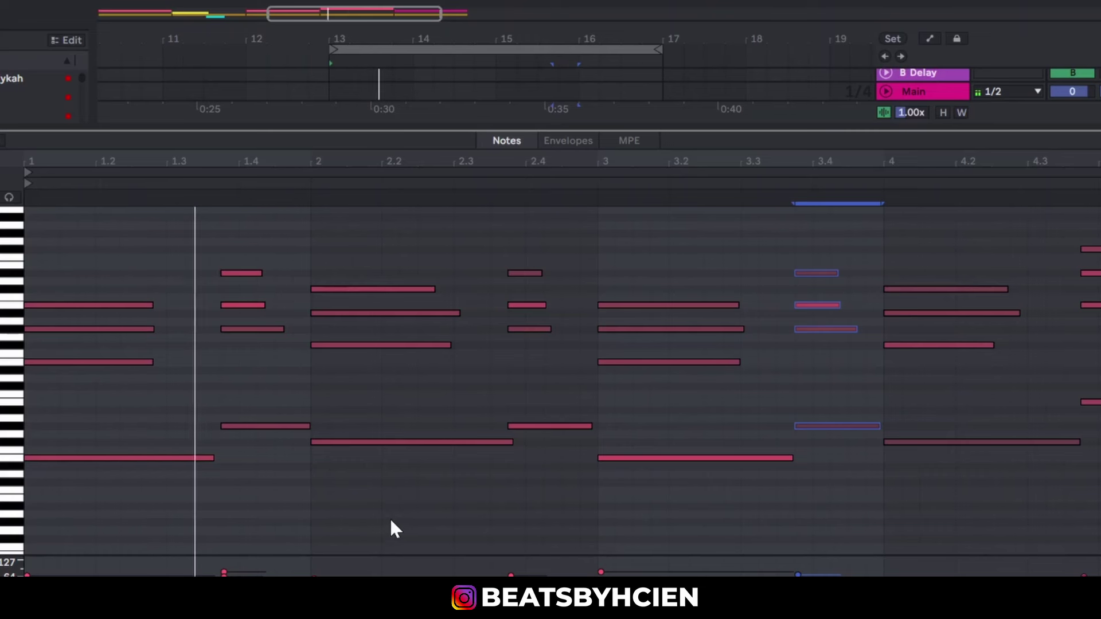
key(space)
- Select the passing chord's notes at 1.3.4, place the insert marker there and play the clip
mouse_move(219, 222)
mouse_down()
mouse_move(218, 427)
mouse_move(232, 439)
mouse_move(241, 420)
mouse_up()
click(235, 476)
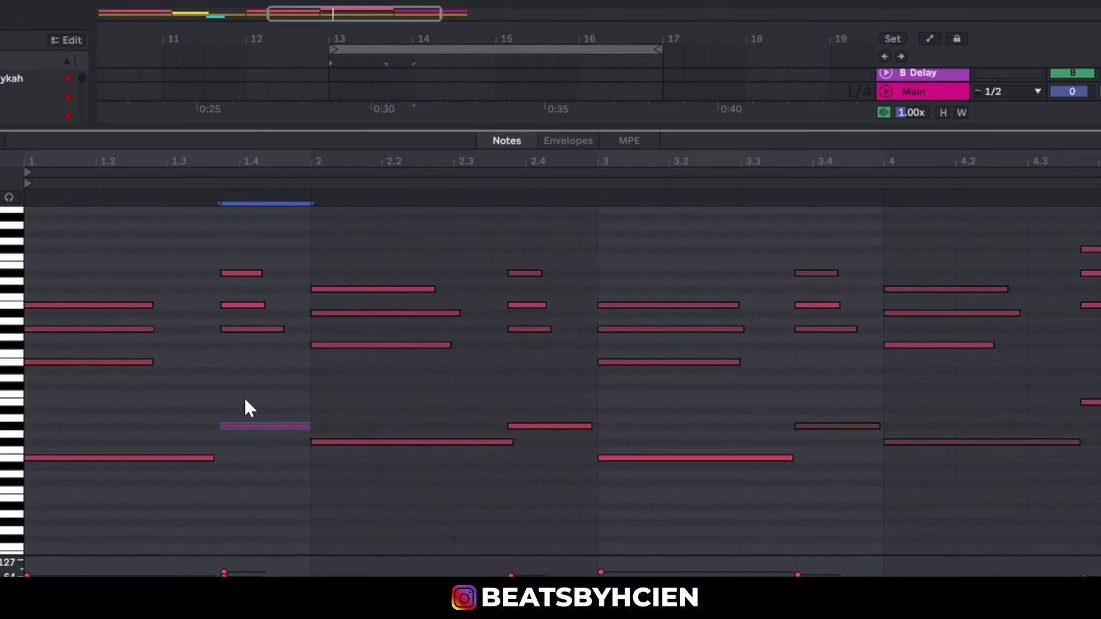
drag(240, 351, 245, 408)
click(226, 372)
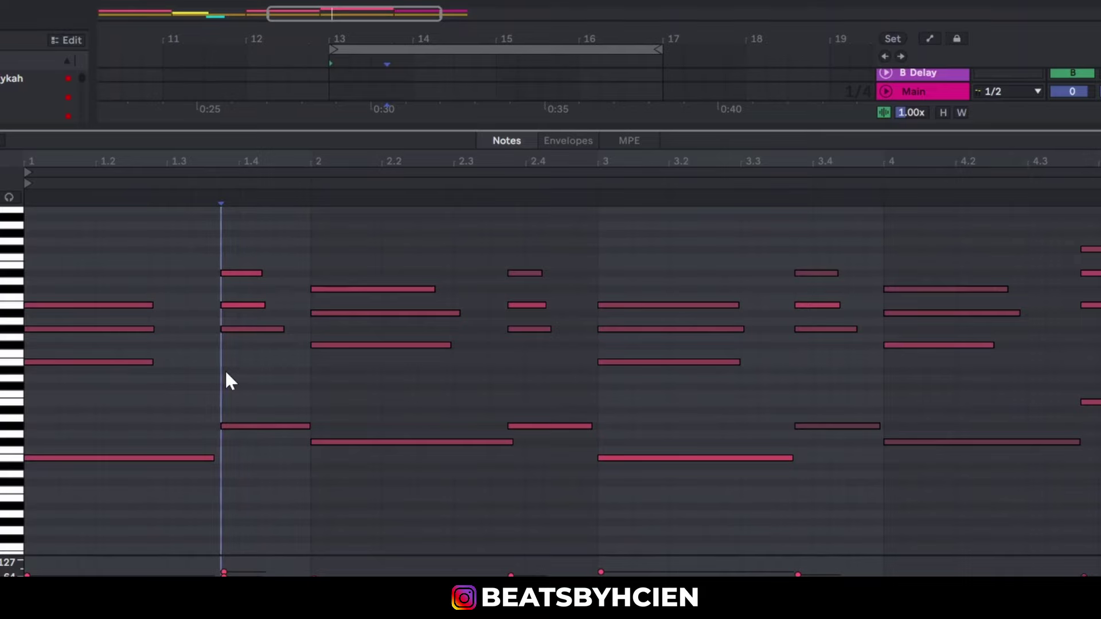
key(space)
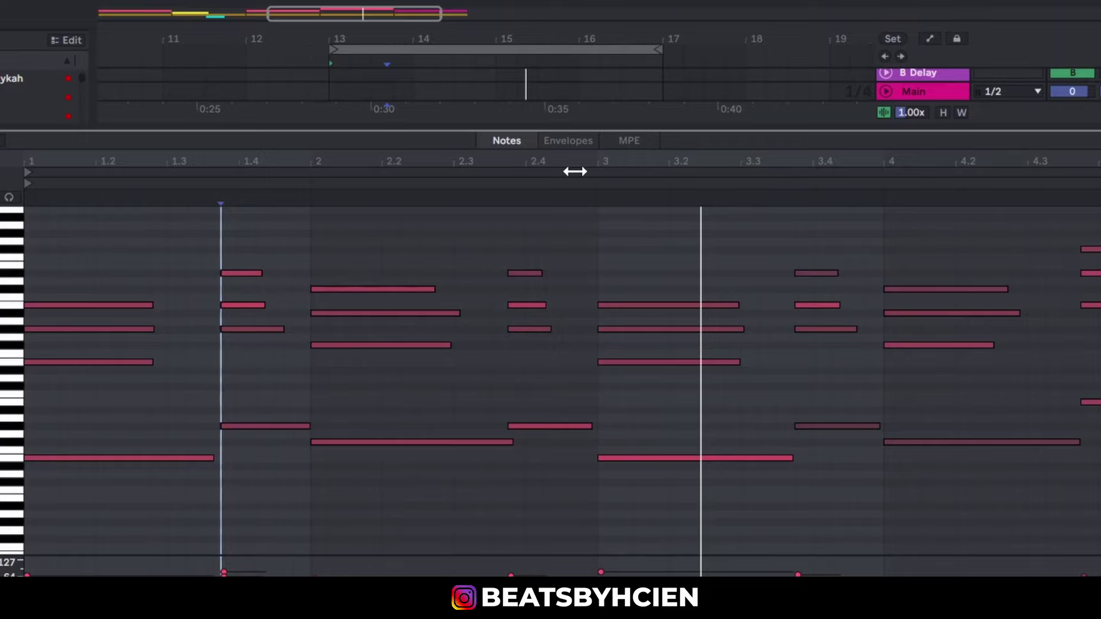
- Stop playback, return to the arrangement and move the loop to bars 17 to 21
key(space)
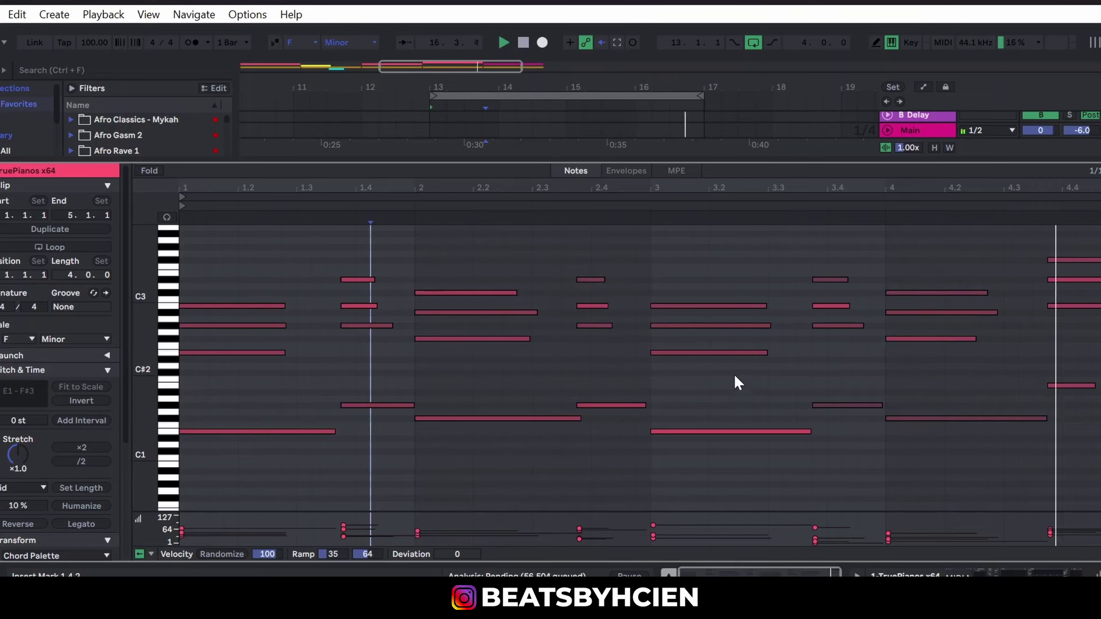
double_click(713, 159)
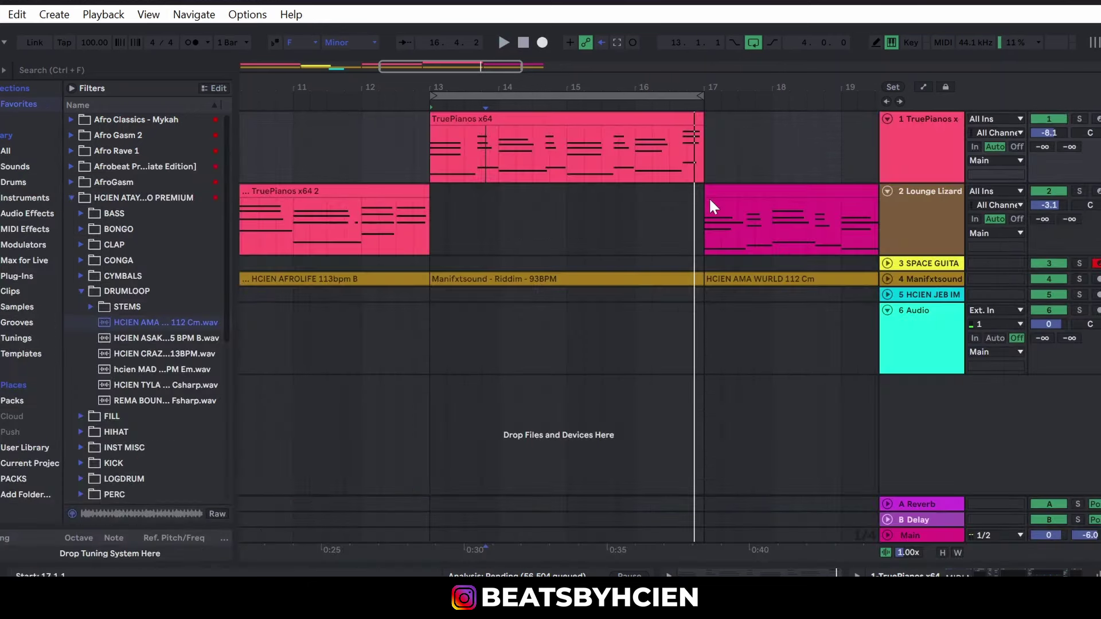
drag(667, 87, 611, 112)
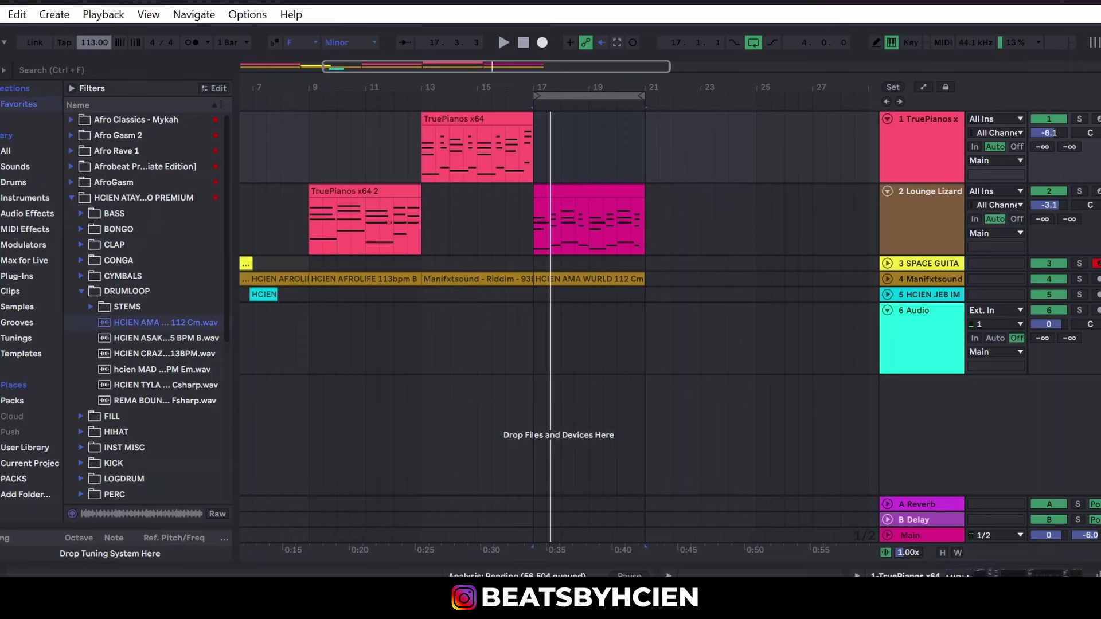
- Open the Lounge Lizard clip at bar 17 in the note editor with more of its note range in view and nothing selected
click(604, 95)
key(plus)
key(plus)
key(plus)
key(plus)
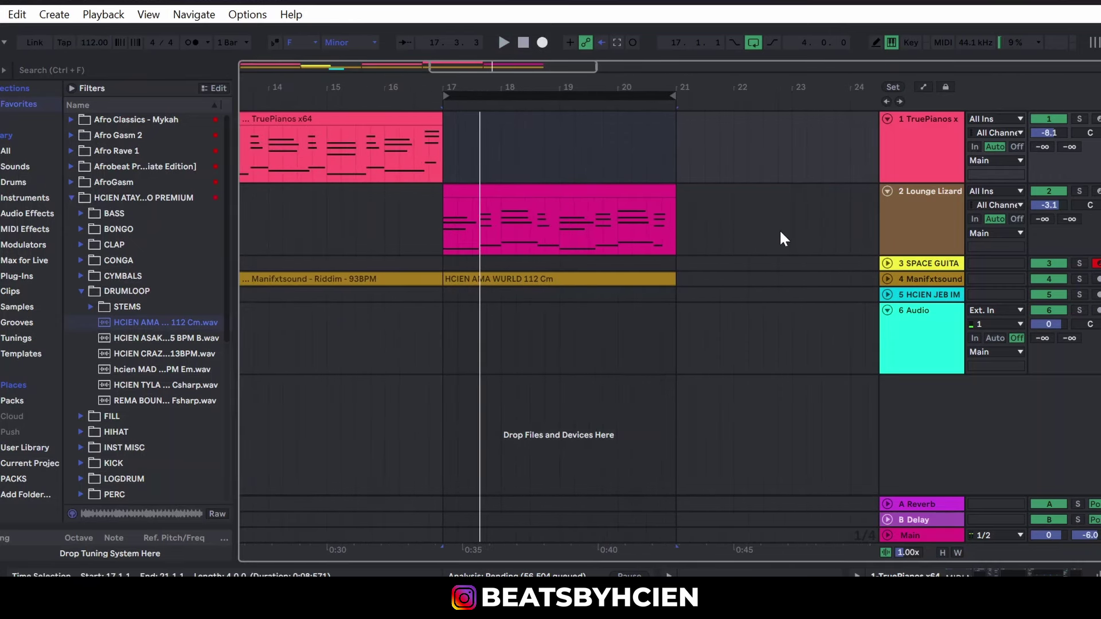
double_click(592, 190)
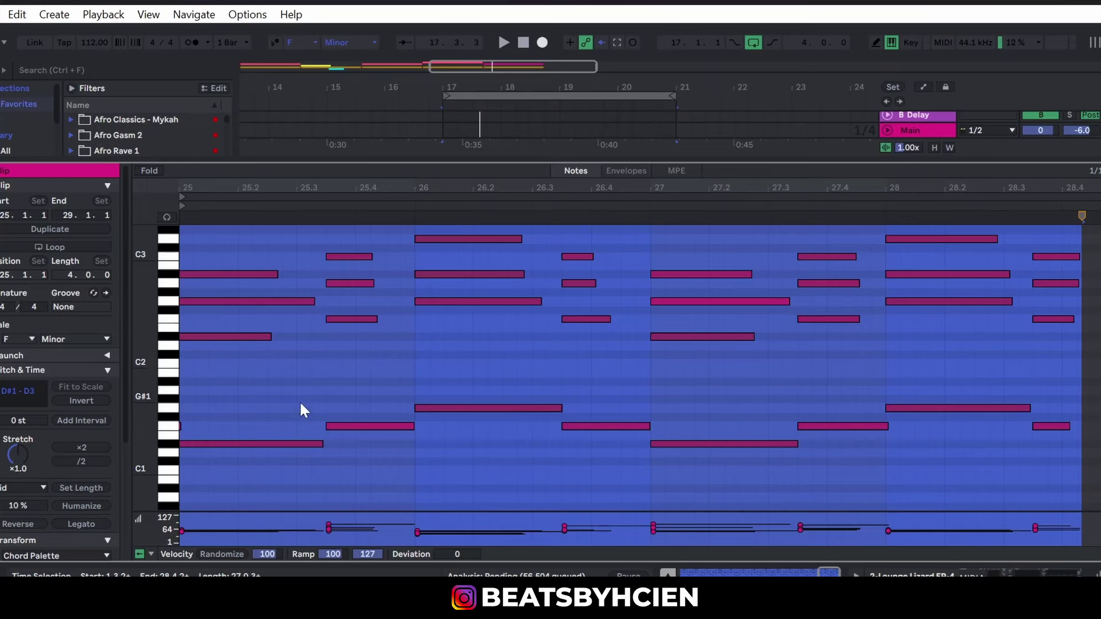
drag(146, 382, 135, 380)
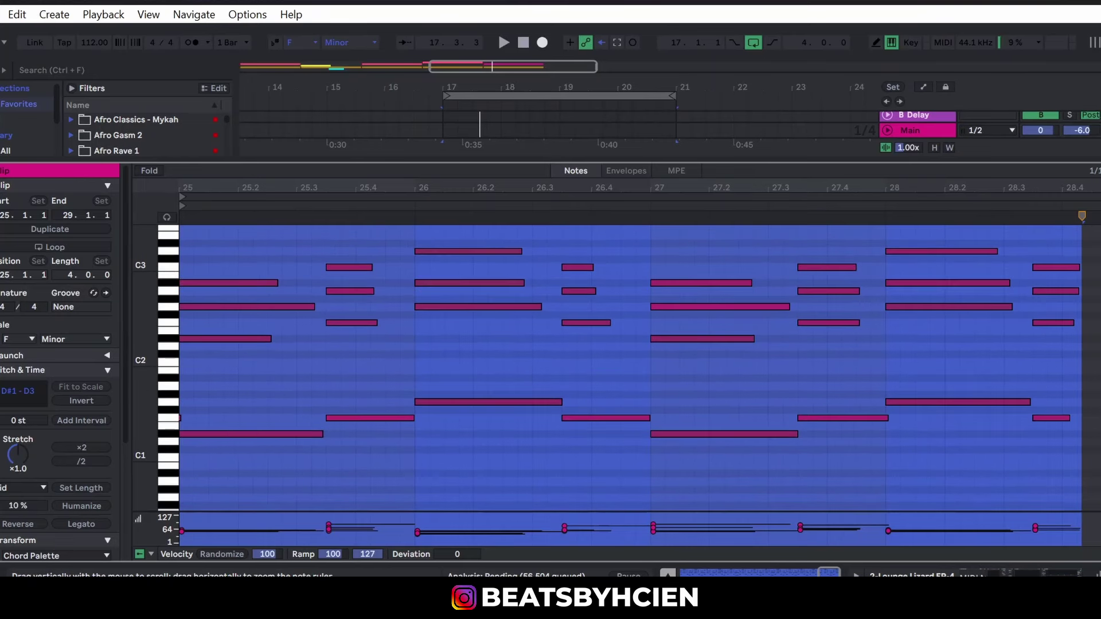
click(308, 386)
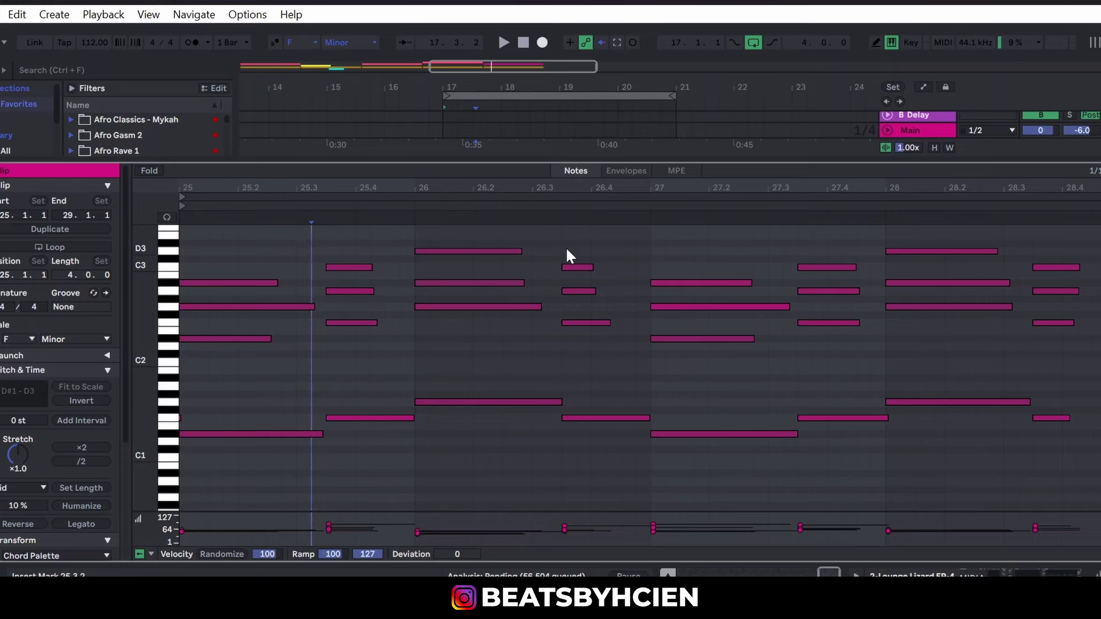
- Select the short passing chords at 26.3.3 and 25.3.3, and play the loop
drag(567, 256, 586, 445)
drag(355, 245, 370, 462)
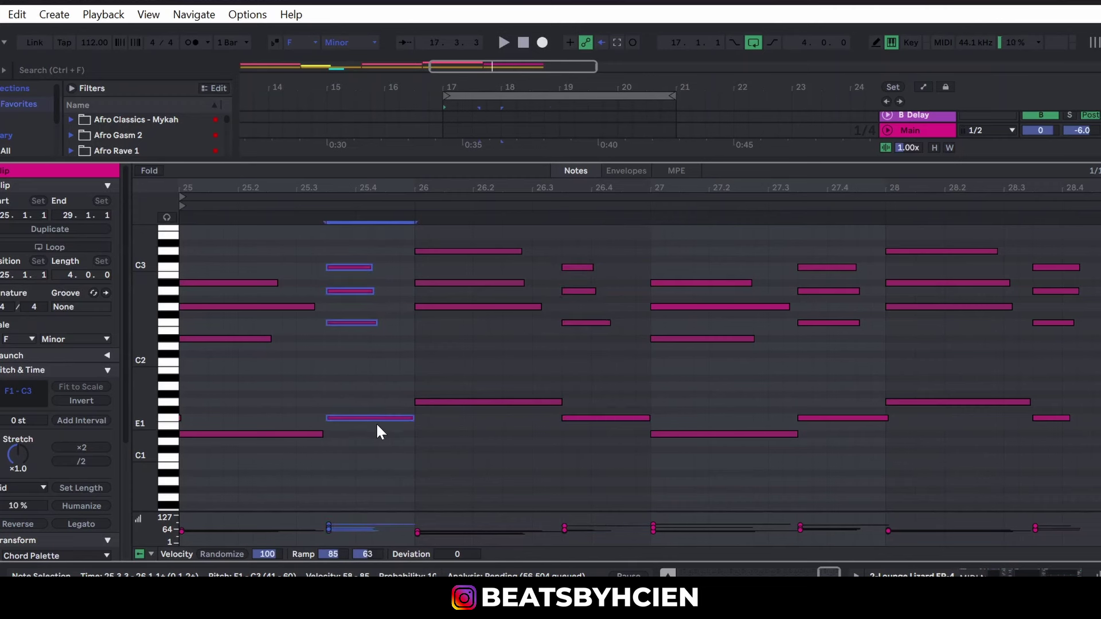
key(space)
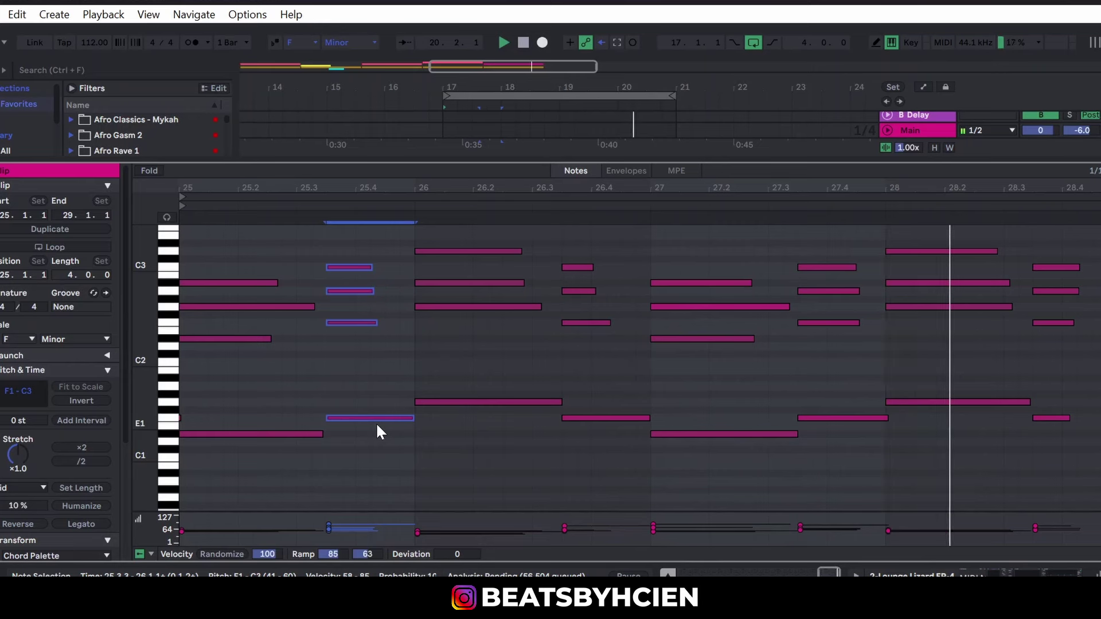
- Select the clip's first chord, D#1 to A#2 at 25.1.1, and play the loop
click(202, 269)
key(space)
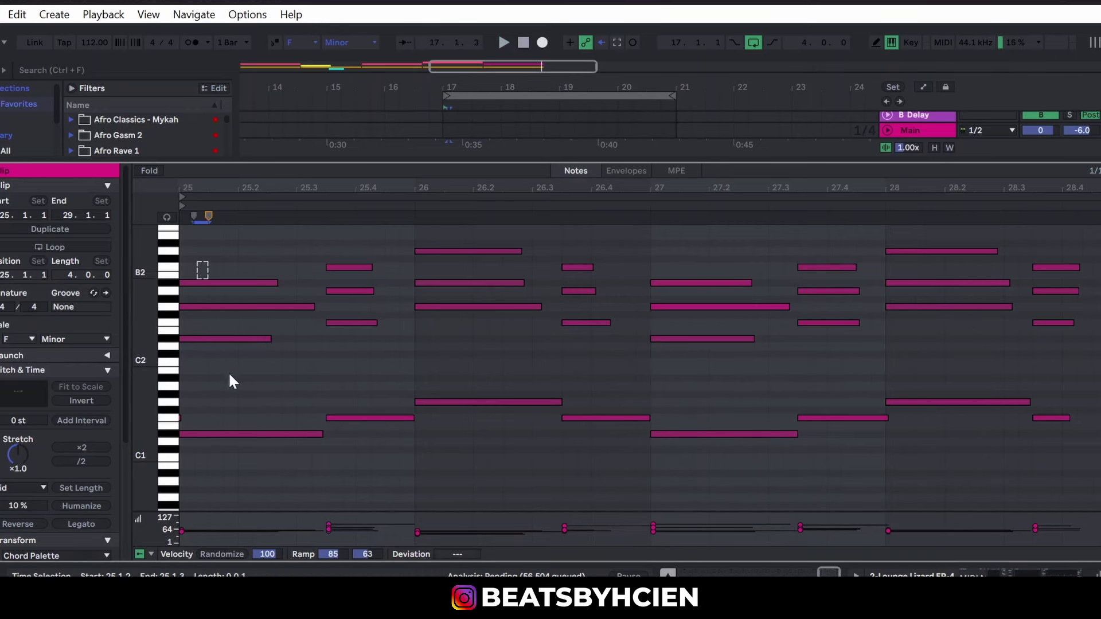
drag(230, 374, 275, 463)
key(space)
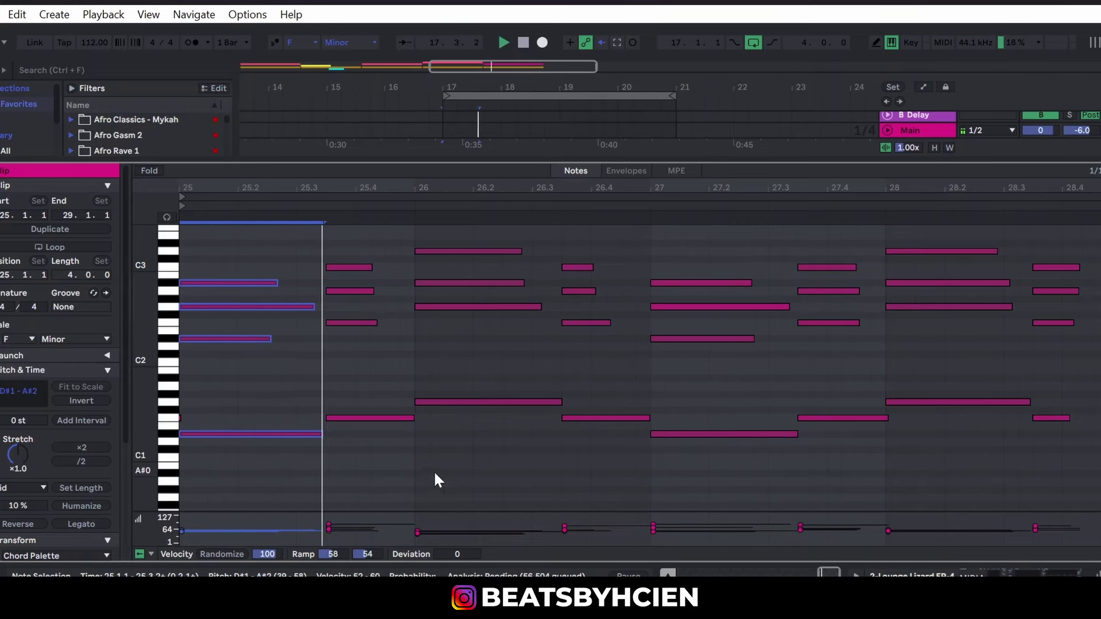
- Select and play from the F1 to C3 chord at 25.3.3, and do the same for the G1 to D3 chord at 26.1.1
key(space)
drag(351, 250, 352, 426)
key(space)
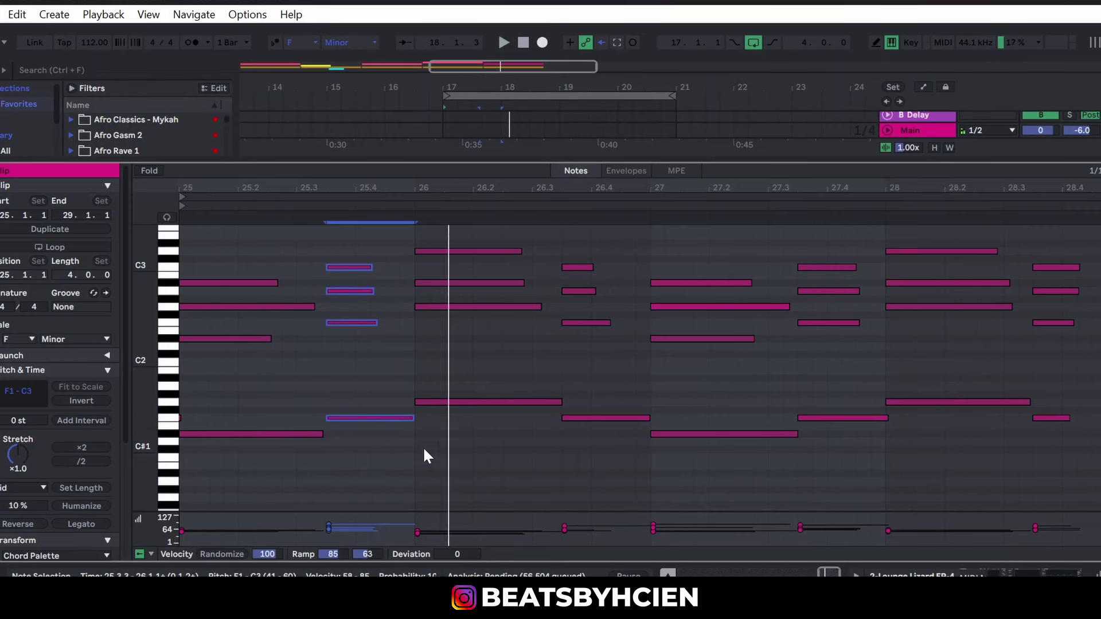
drag(424, 450, 420, 239)
key(space)
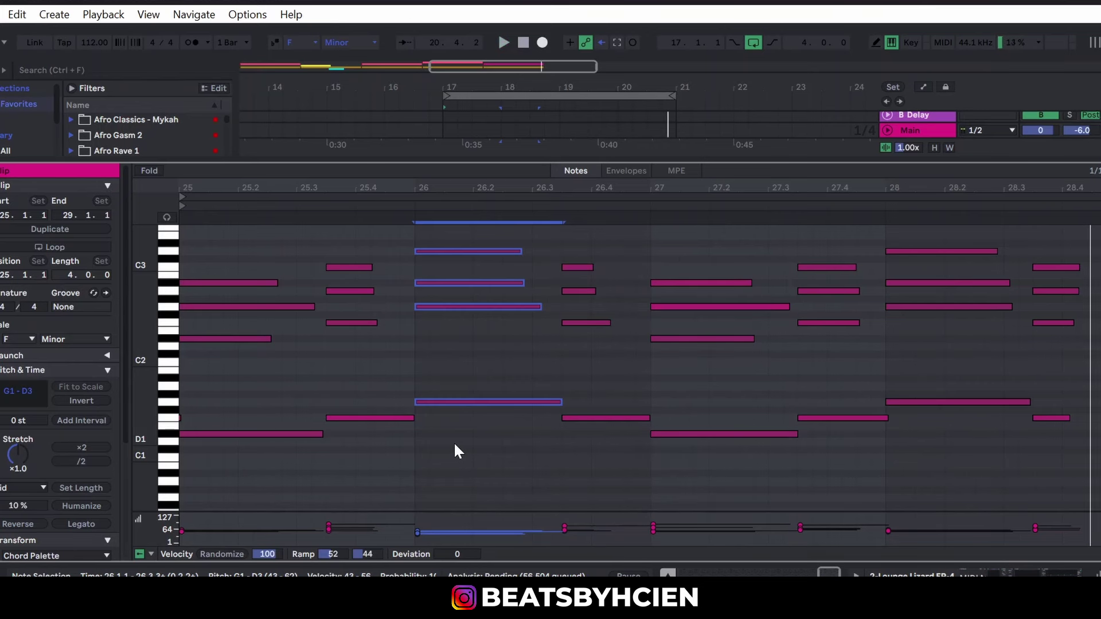
- Select the longer chords that start bars 25, 26 and 27 of the Lounge Lizard clip, ending back on the one at bar 25
drag(235, 254, 302, 448)
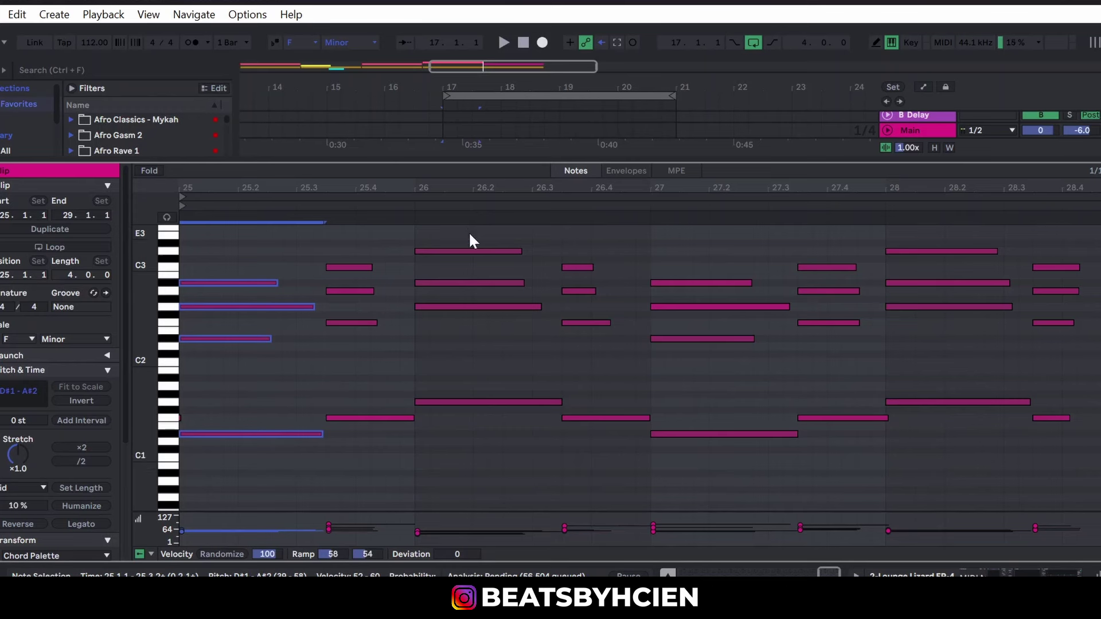
drag(470, 235, 482, 445)
drag(713, 249, 630, 481)
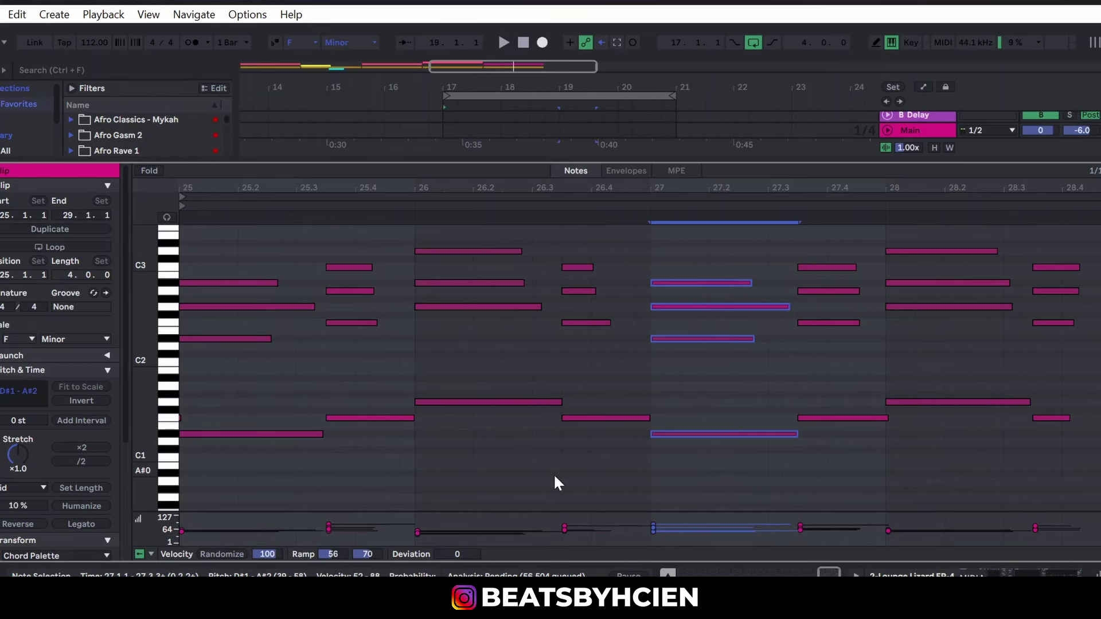
drag(245, 251, 245, 504)
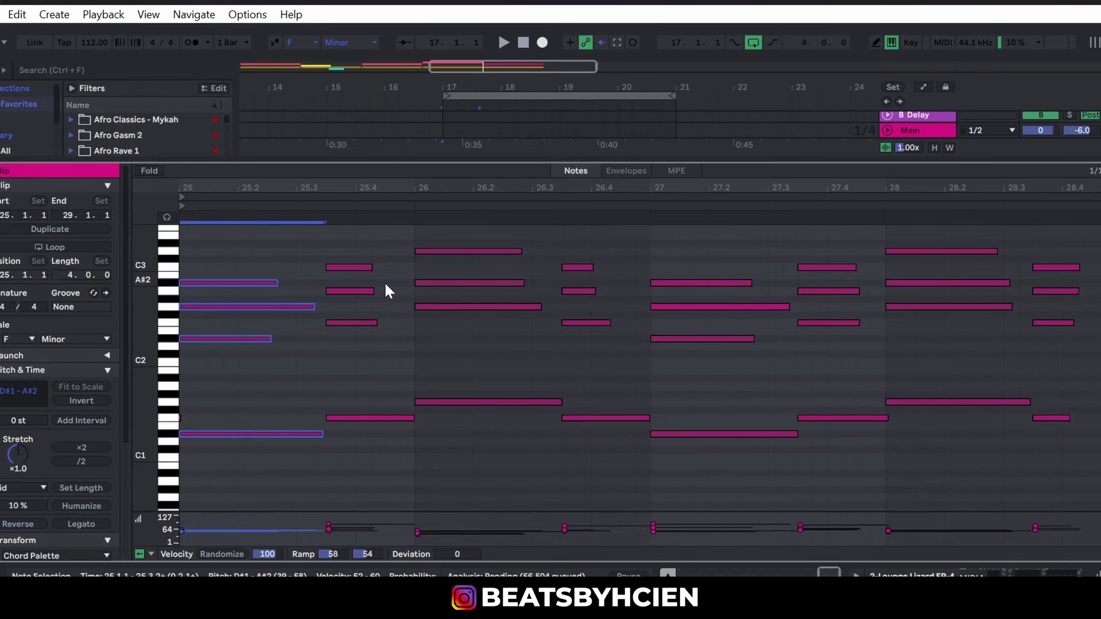
- Select the F1 to C3 passing chords near the ends of bars 25 to 28, and play the loop
drag(359, 248, 373, 439)
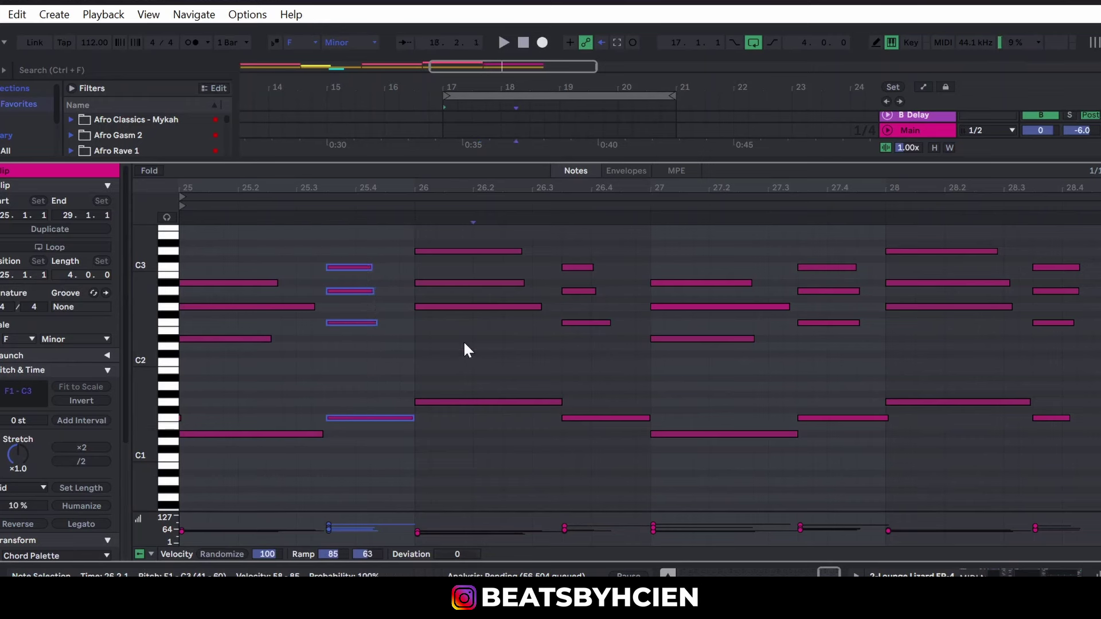
drag(452, 478, 450, 242)
drag(573, 245, 589, 463)
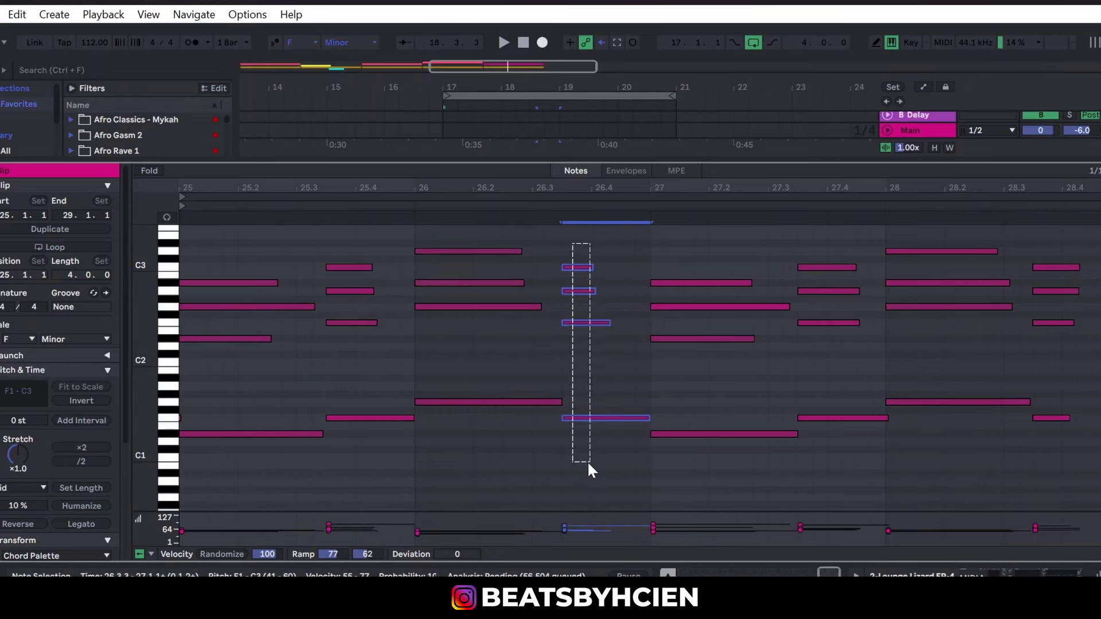
drag(829, 247, 840, 430)
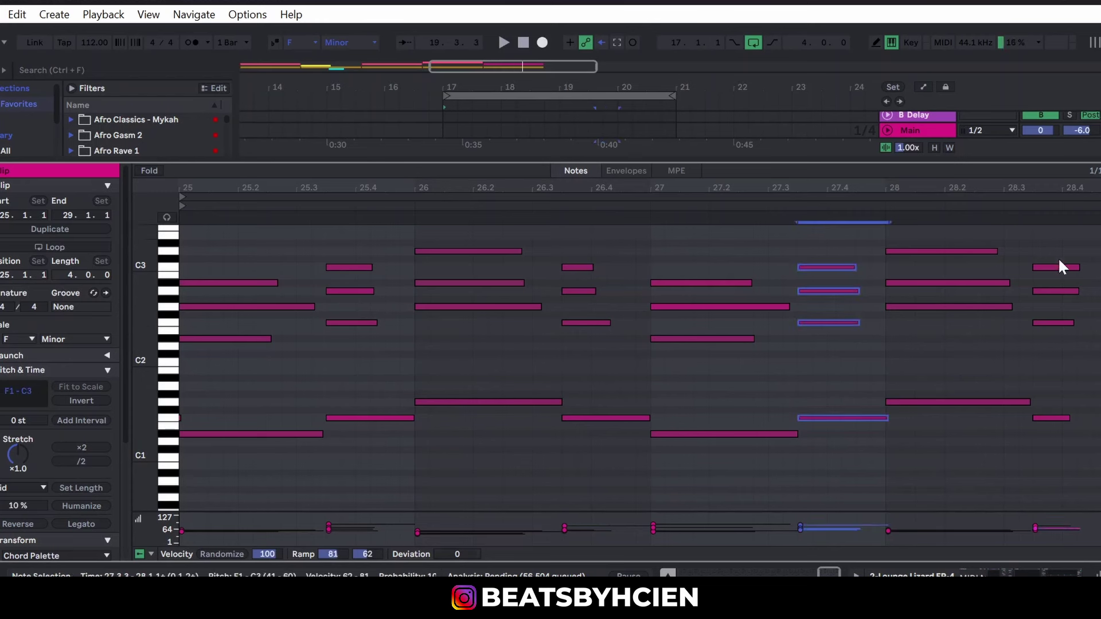
click(1052, 250)
drag(1053, 252, 1058, 446)
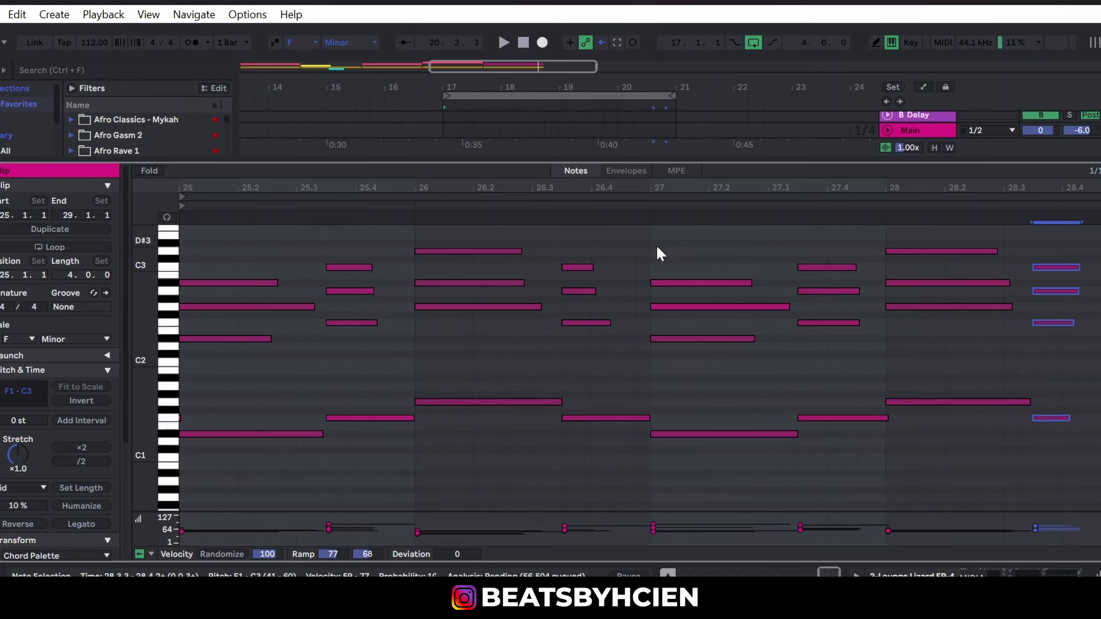
key(space)
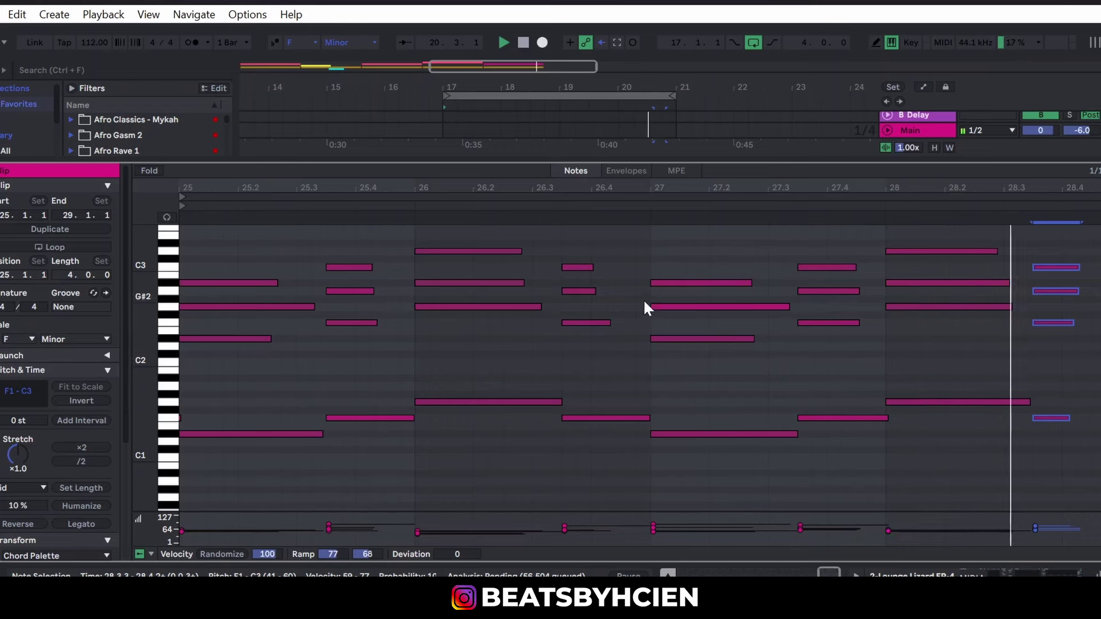
- Move the loop to bars 1 to 5, open the Lounge Lizard clip there and play it
drag(665, 160, 668, 189)
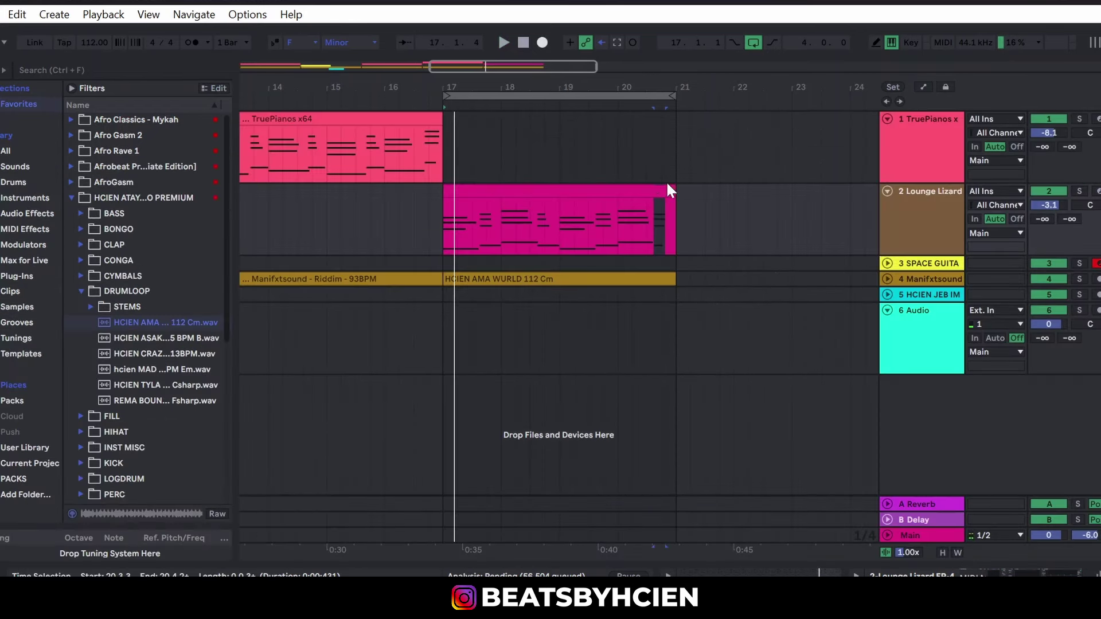
drag(613, 80, 256, 140)
double_click(288, 186)
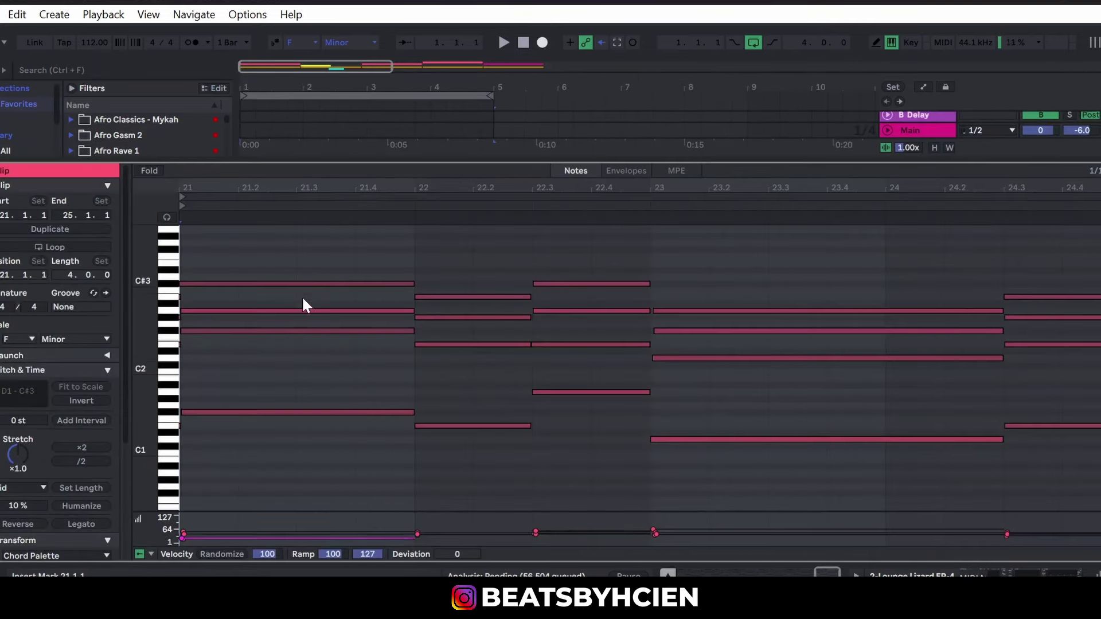
drag(149, 365, 145, 365)
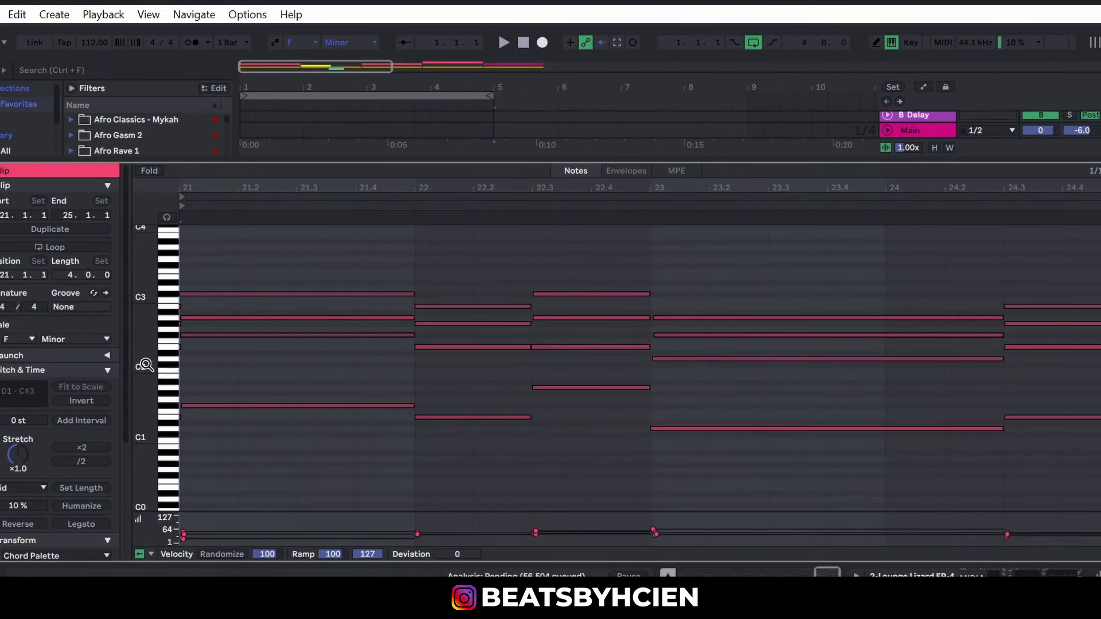
key(space)
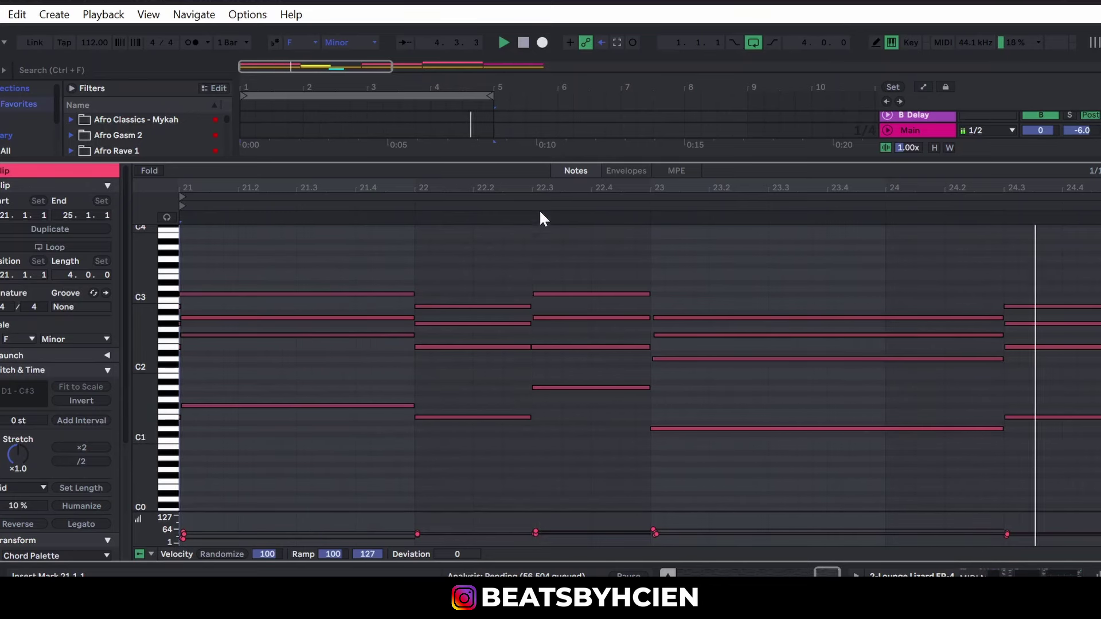
- Set the loop to bars 5 to 7, open the SPACE GUITAR clip there and play it
double_click(520, 161)
key(space)
mouse_move(445, 83)
mouse_down()
mouse_move(356, 83)
mouse_move(477, 112)
mouse_move(507, 101)
mouse_move(458, 97)
mouse_up()
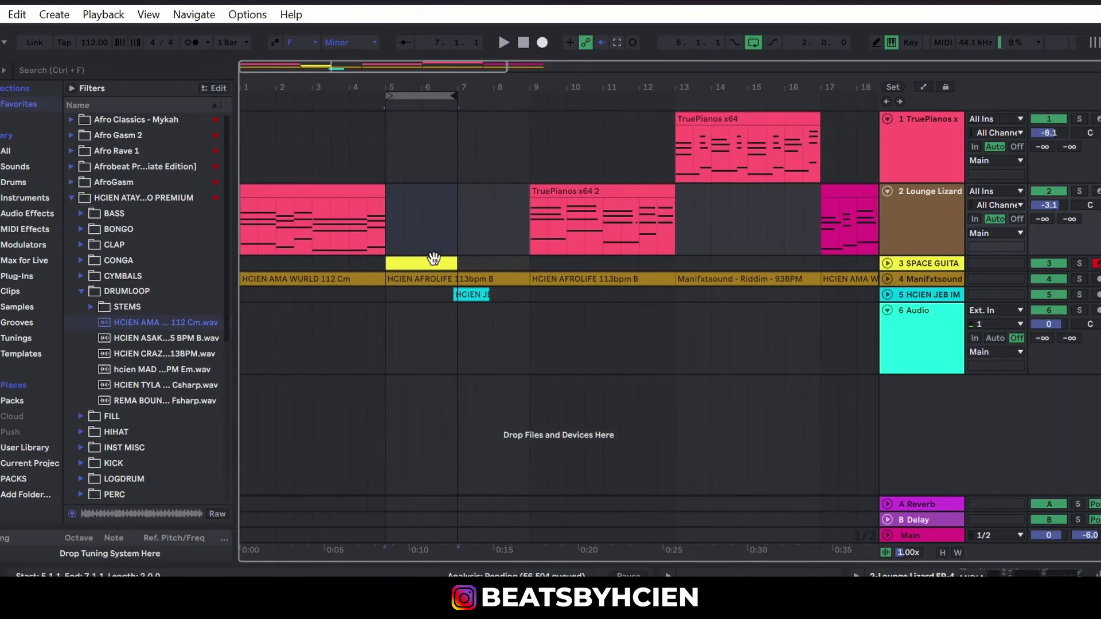
double_click(434, 261)
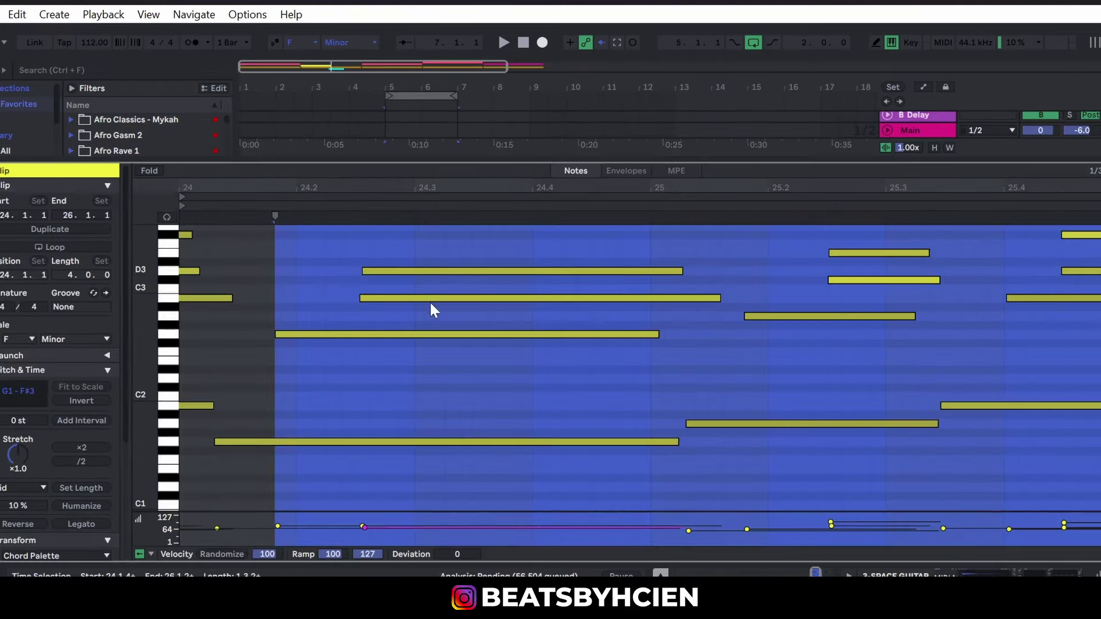
click(379, 369)
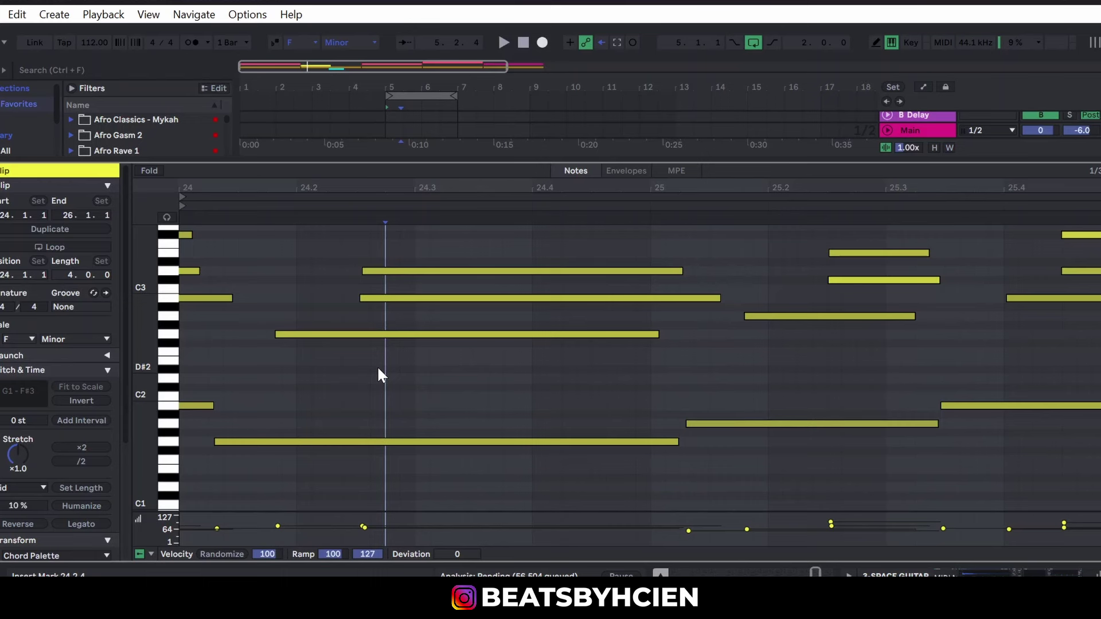
key(space)
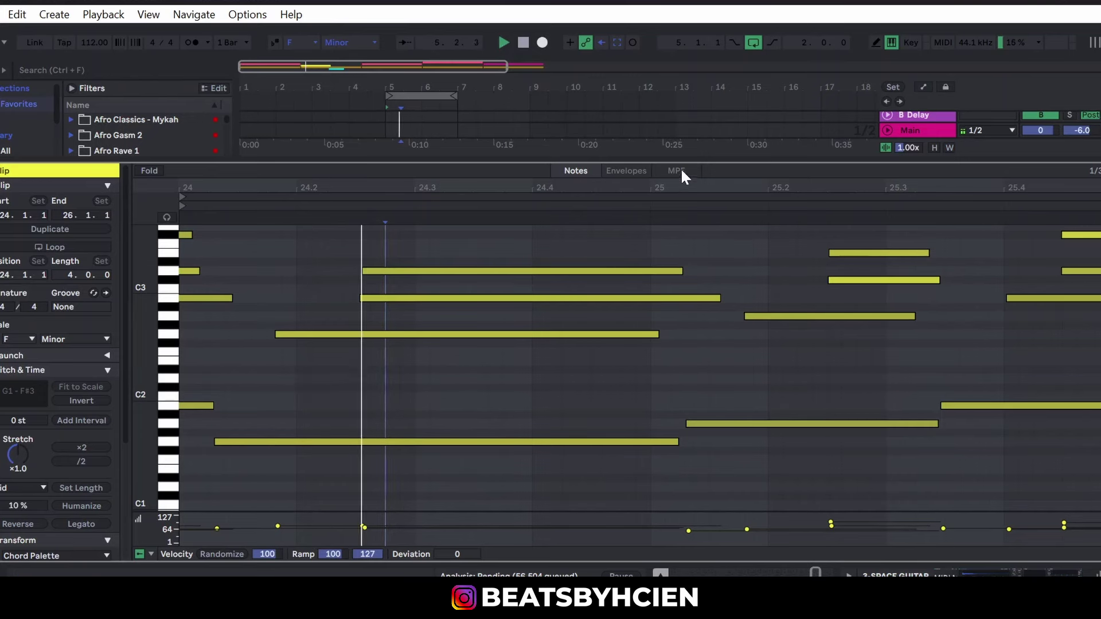
- Stop playback, loop bars 9 to 13 in the arrangement and open the TruePianos x64 2 clip
drag(679, 163, 686, 217)
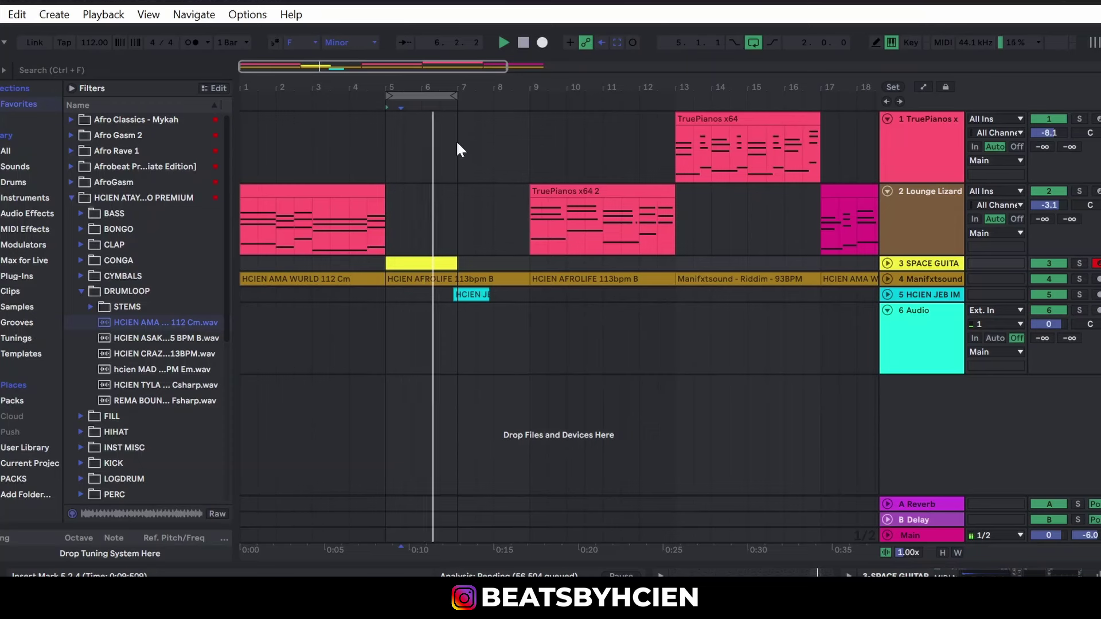
key(space)
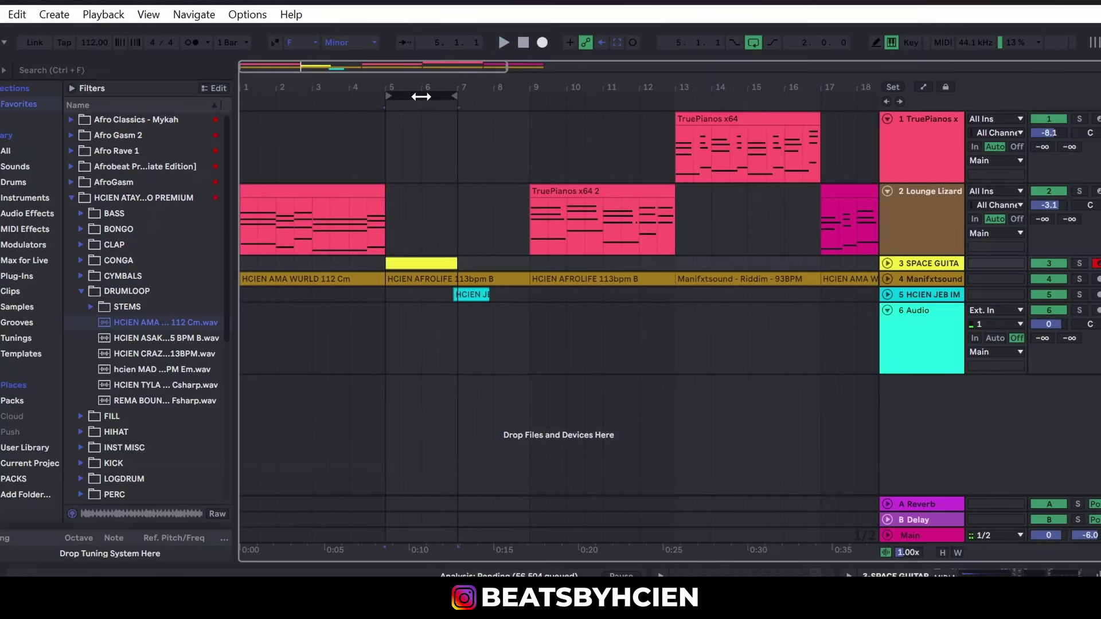
drag(418, 96, 648, 112)
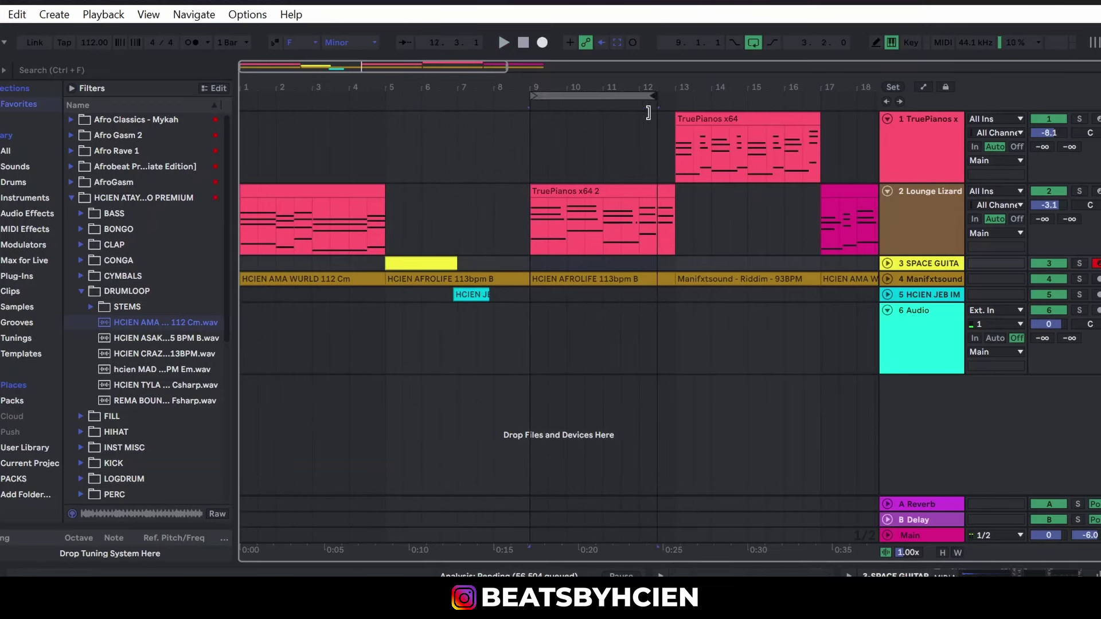
double_click(641, 186)
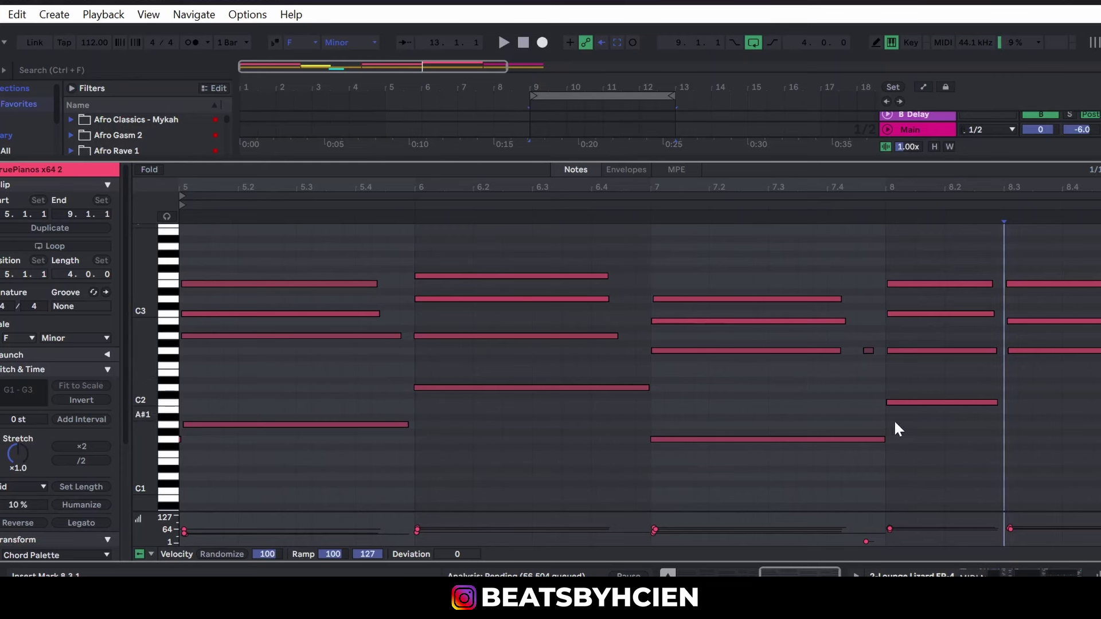
- Mark the two chords of bar 8 in turn, ending with the time range from 8.3.2 to 9.1.1
drag(893, 421, 1074, 265)
drag(1001, 251, 902, 249)
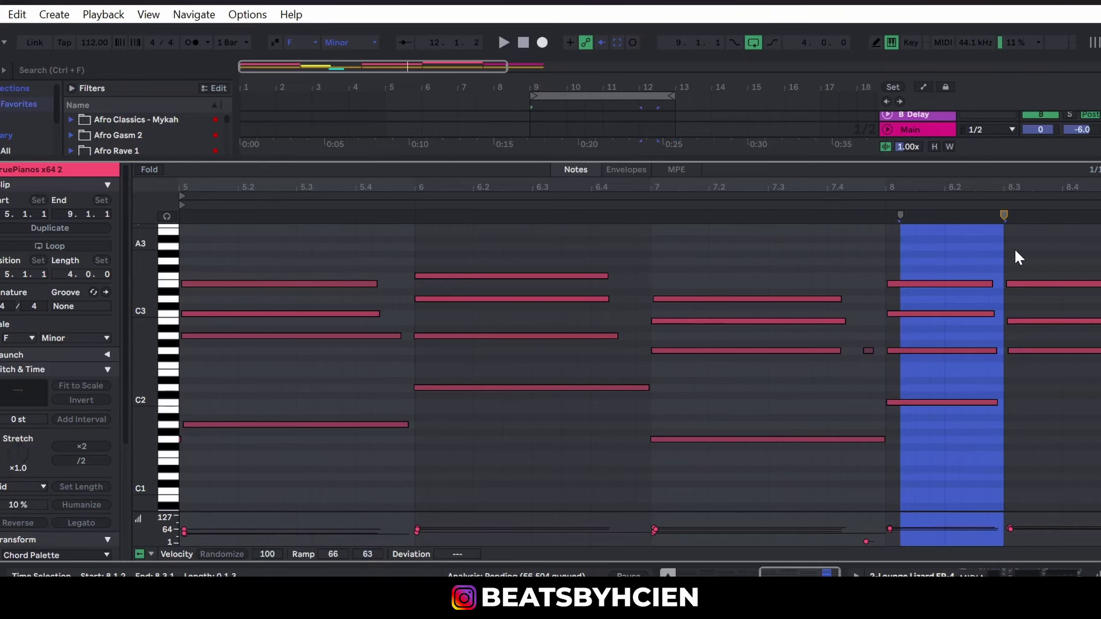
drag(1099, 261, 1031, 287)
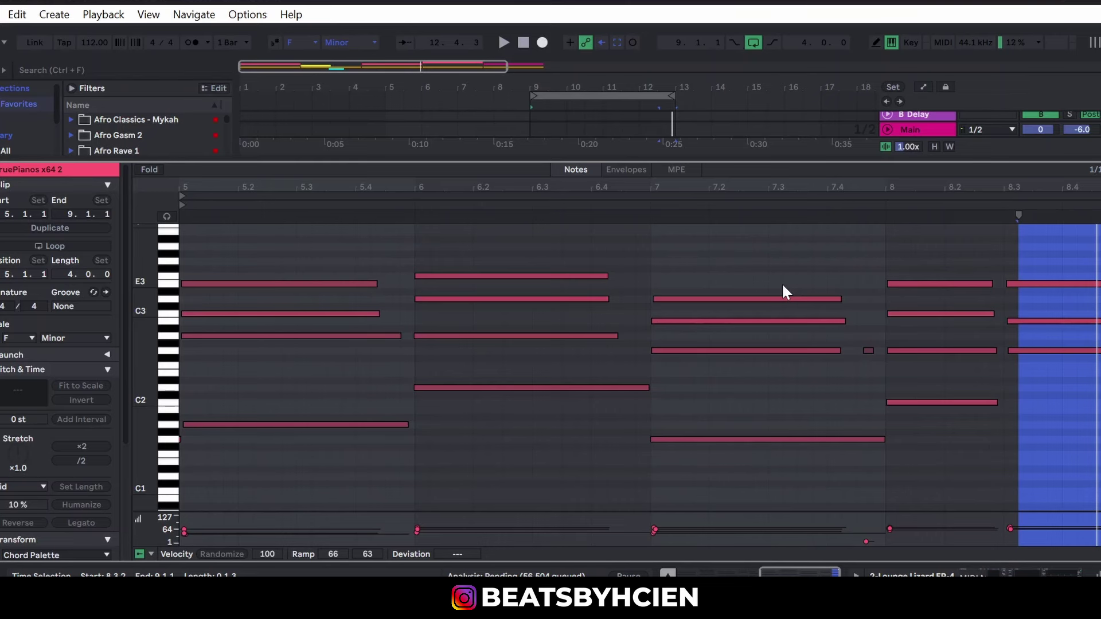
- Move the loop to bars 13 to 17, open the TruePianos x64 clip there and play it
double_click(777, 160)
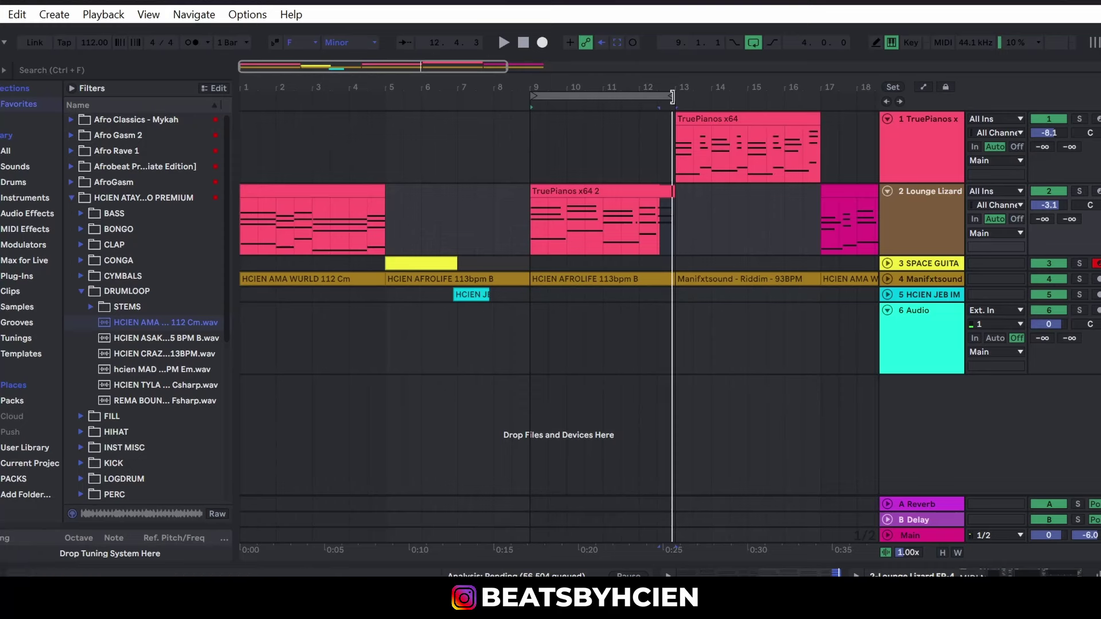
scroll(672, 96, down, 3)
drag(516, 96, 615, 96)
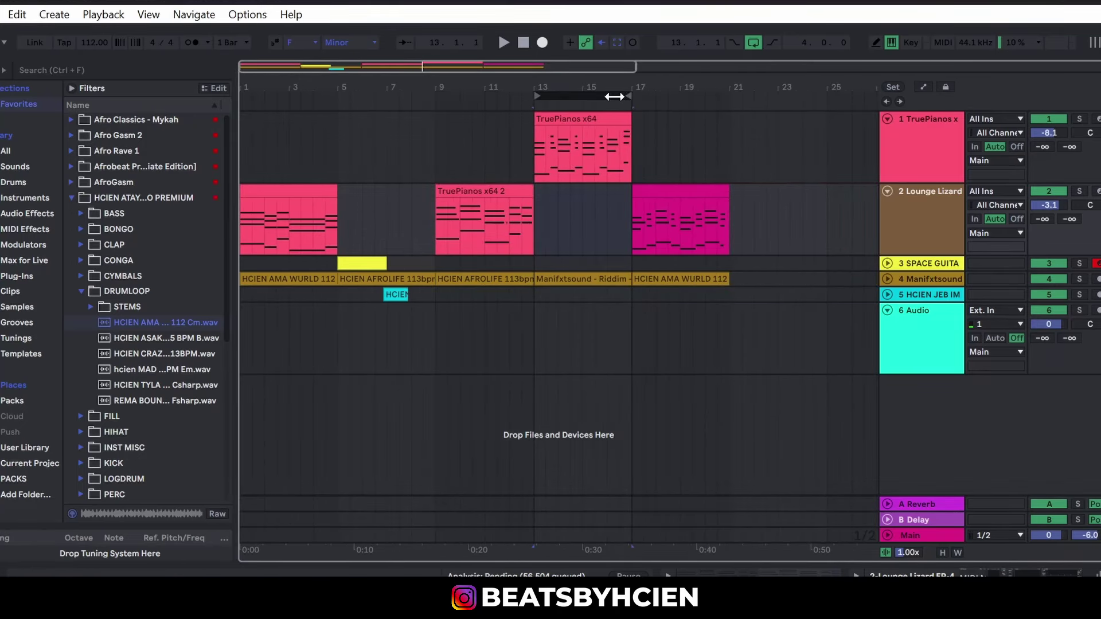
double_click(614, 119)
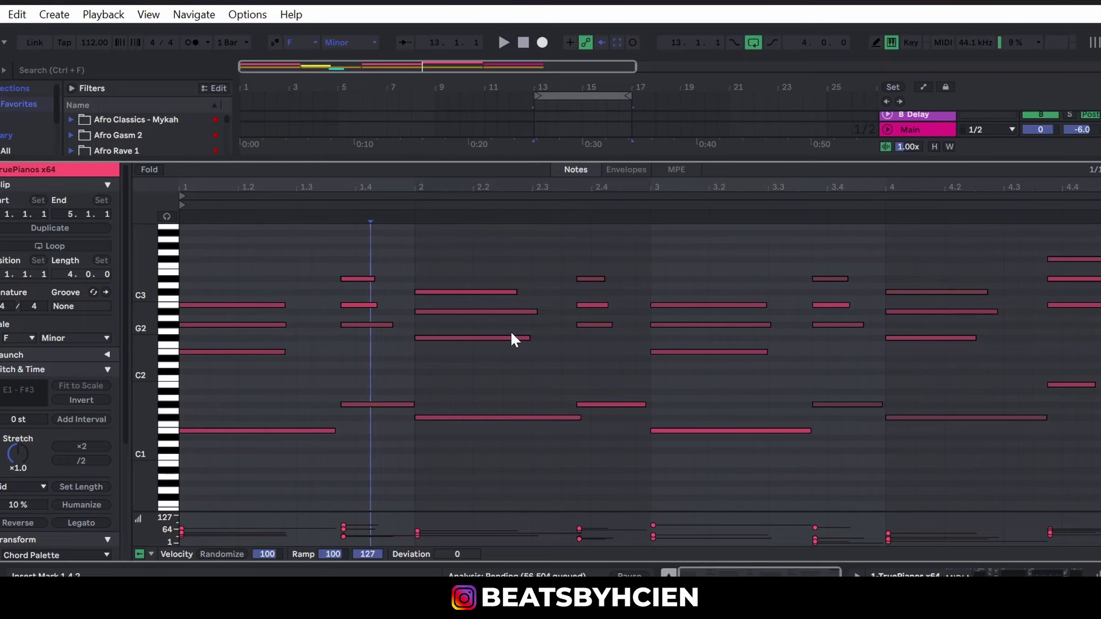
key(space)
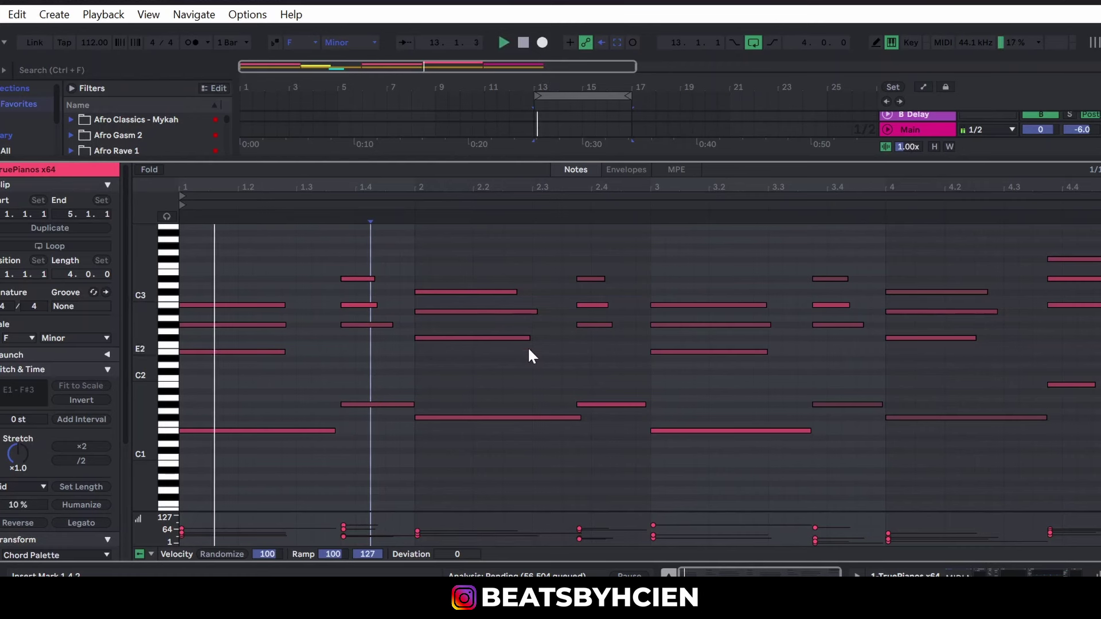
- Set the tempo to 102 BPM and play the TruePianos x64 clip at that speed
drag(95, 43, 95, 51)
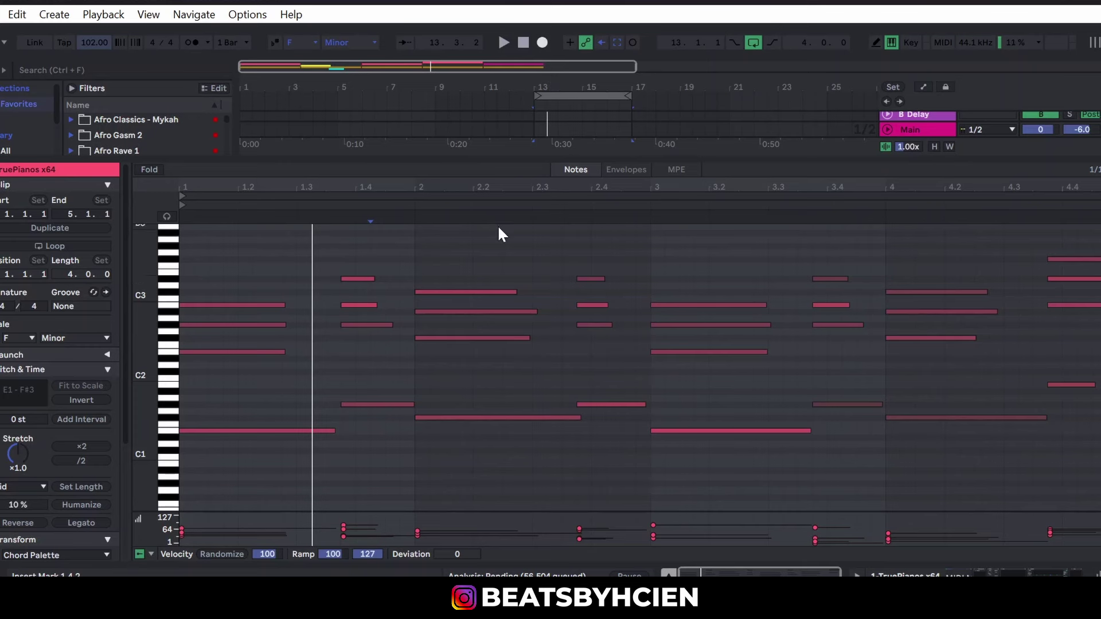
key(space)
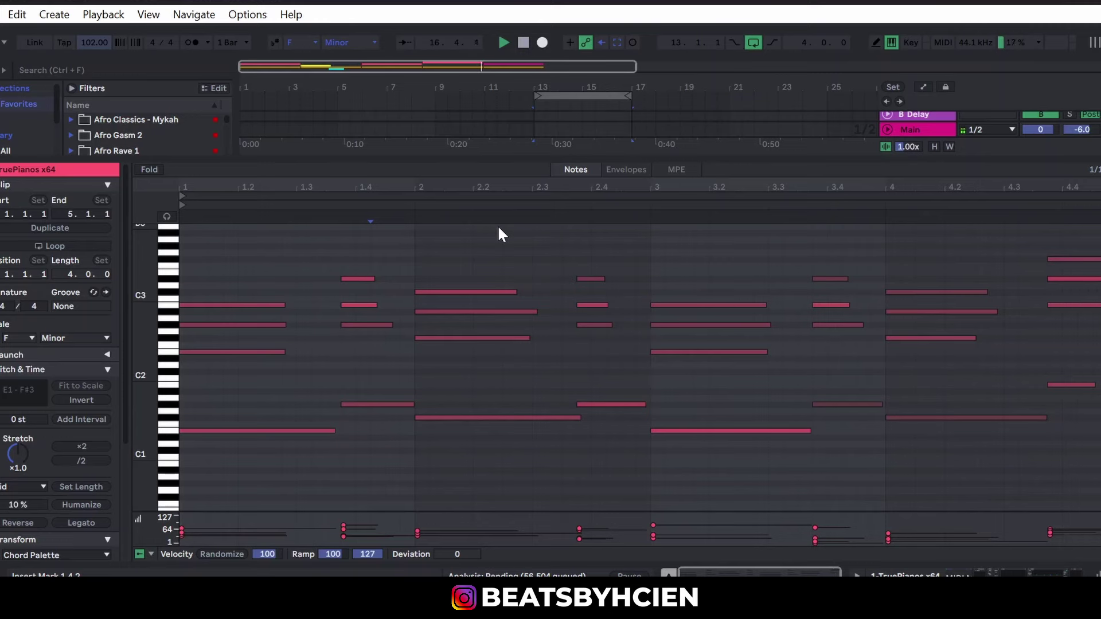
key(space)
- Move the TruePianos x64 clip at bar 13 down to the Lounge Lizard track, reopen it and play it
double_click(585, 159)
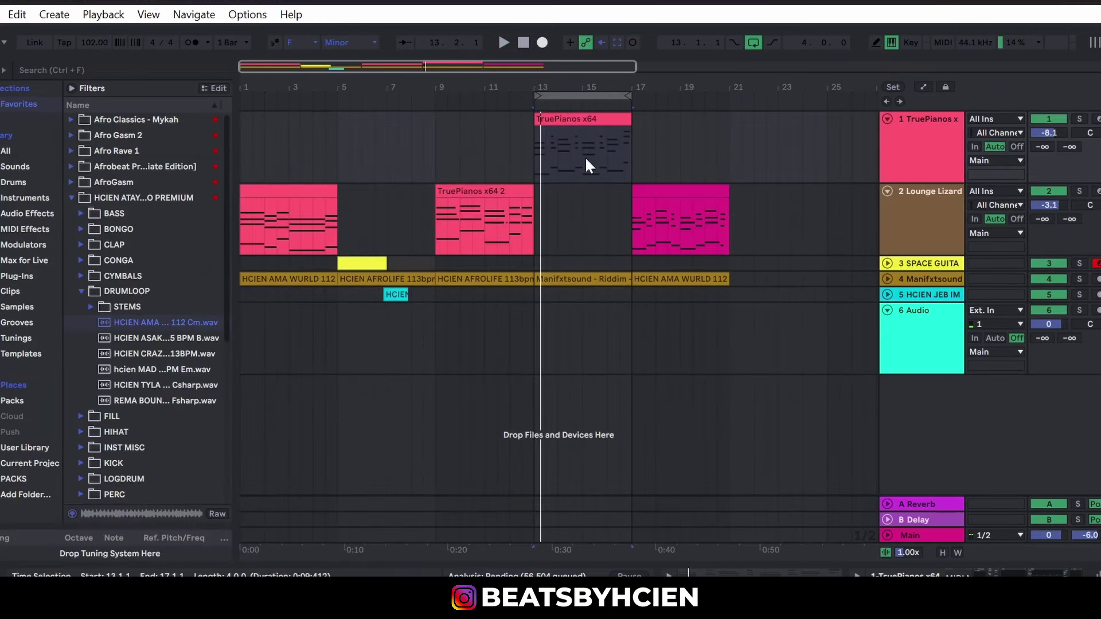
drag(576, 119, 571, 191)
double_click(571, 191)
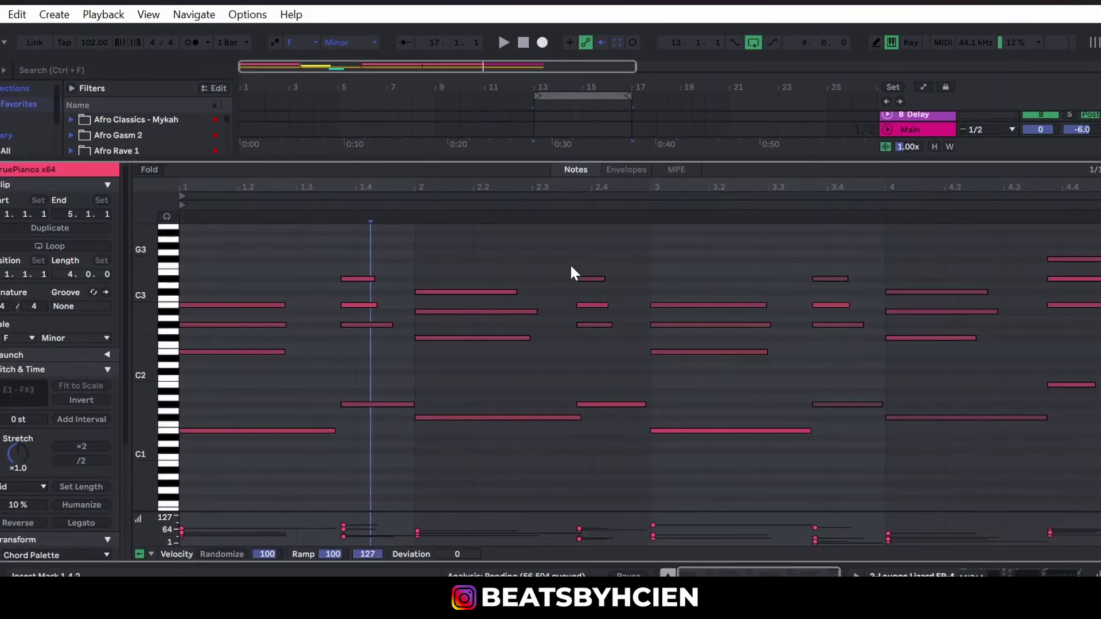
key(space)
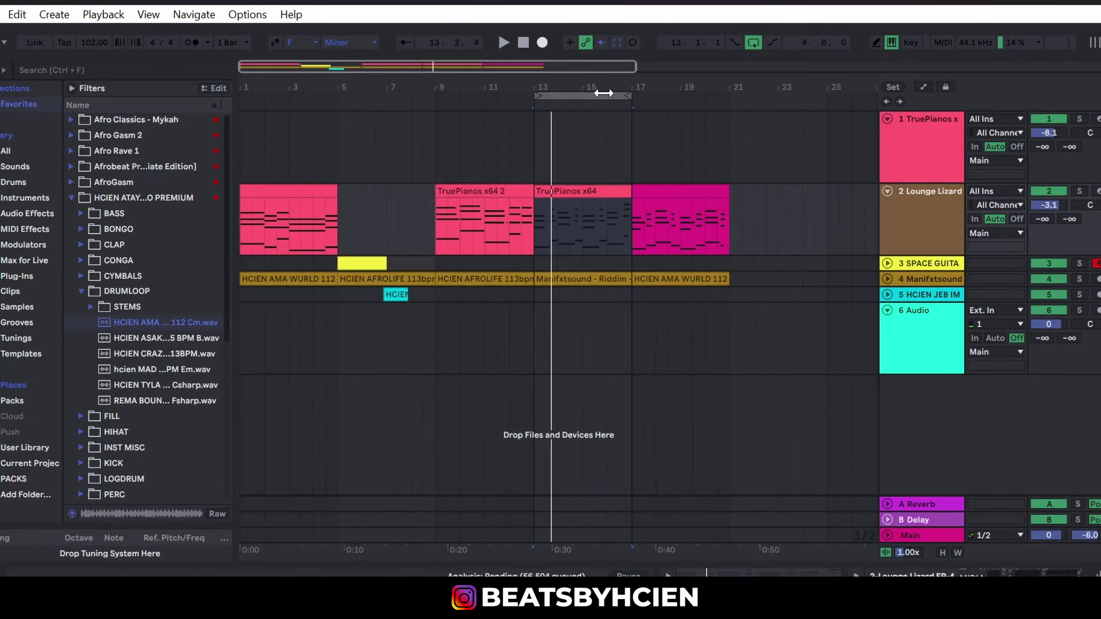
- Move the loop to bars 17 to 21, set the tempo to 112 BPM, and play the opened magenta Lounge Lizard clip
drag(603, 93, 701, 105)
click(94, 43)
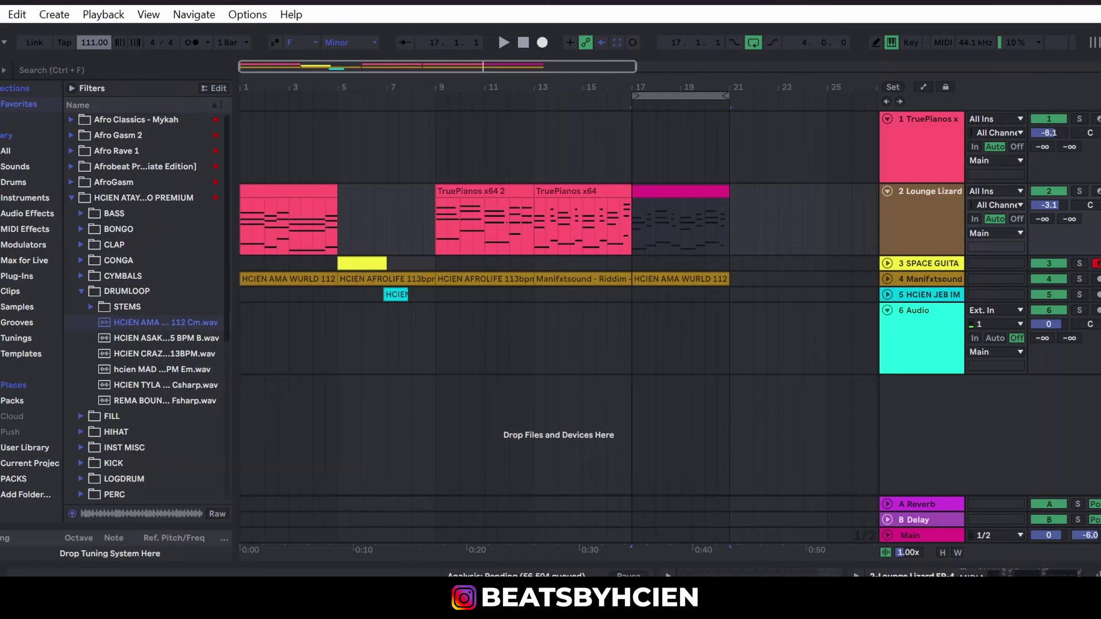
double_click(663, 205)
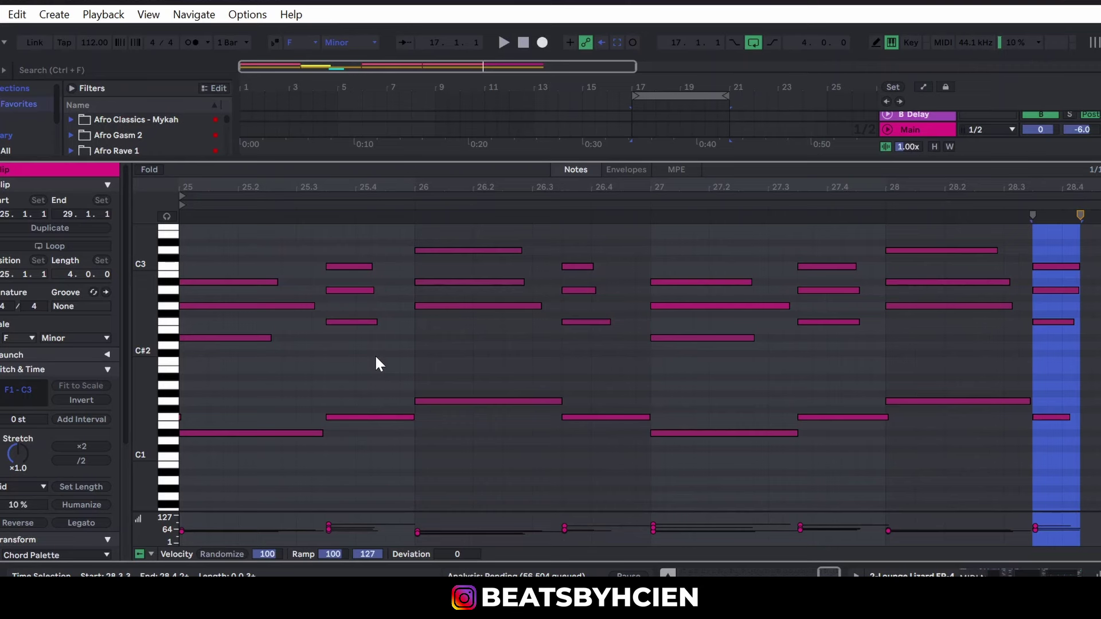
key(space)
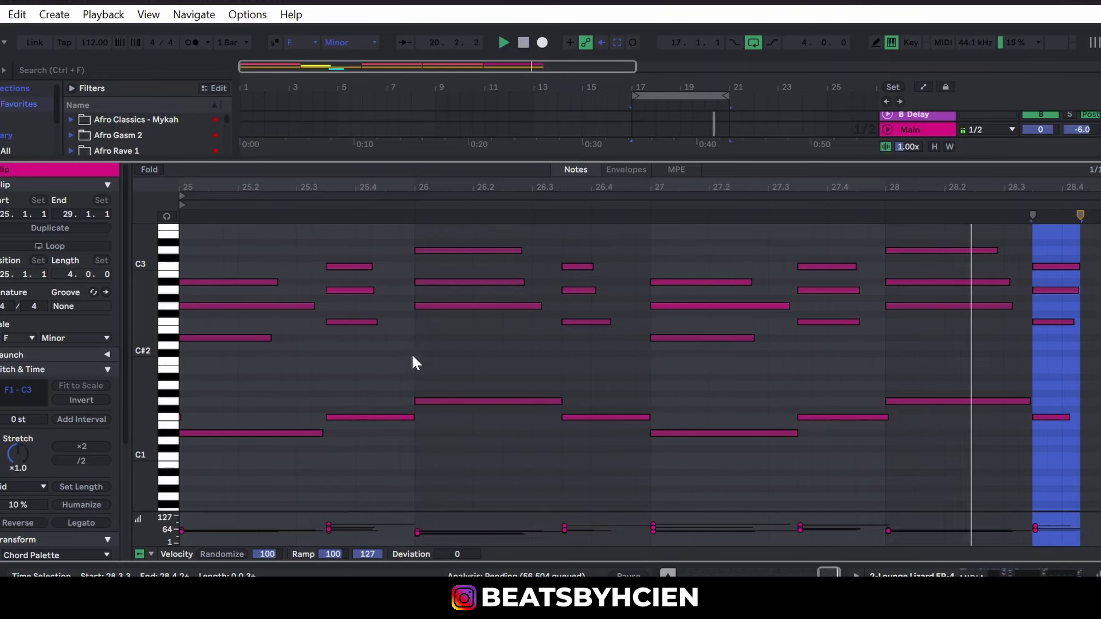
key(space)
- Return to the full arrangement, extend the loop to bars 1 to 21 and collapse the Lounge Lizard track
key(ctrl+alt+l)
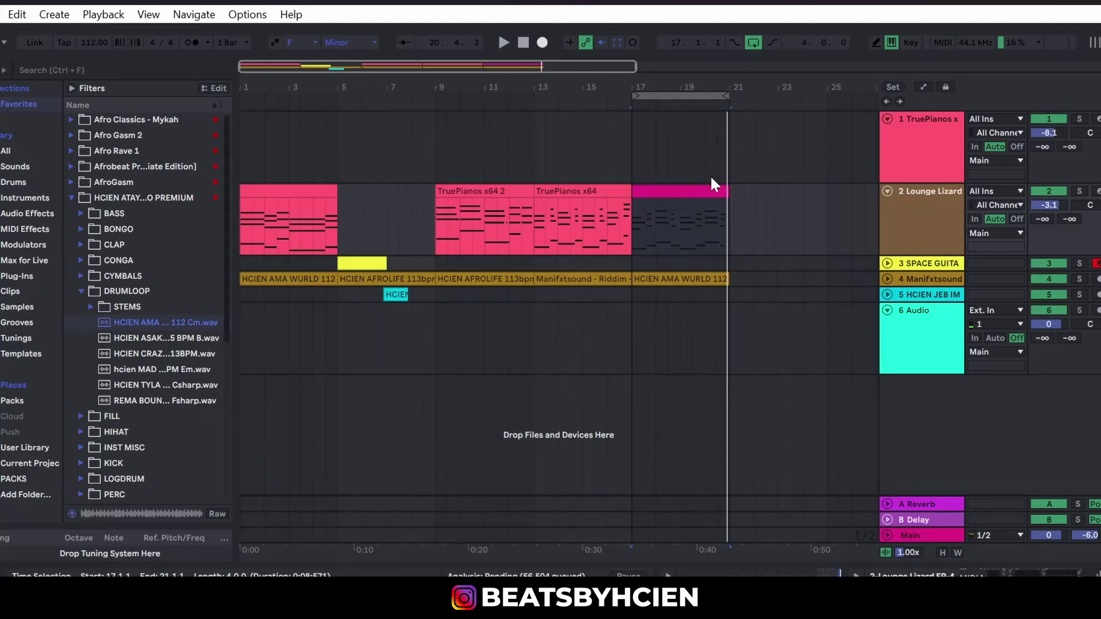
drag(636, 100, 242, 97)
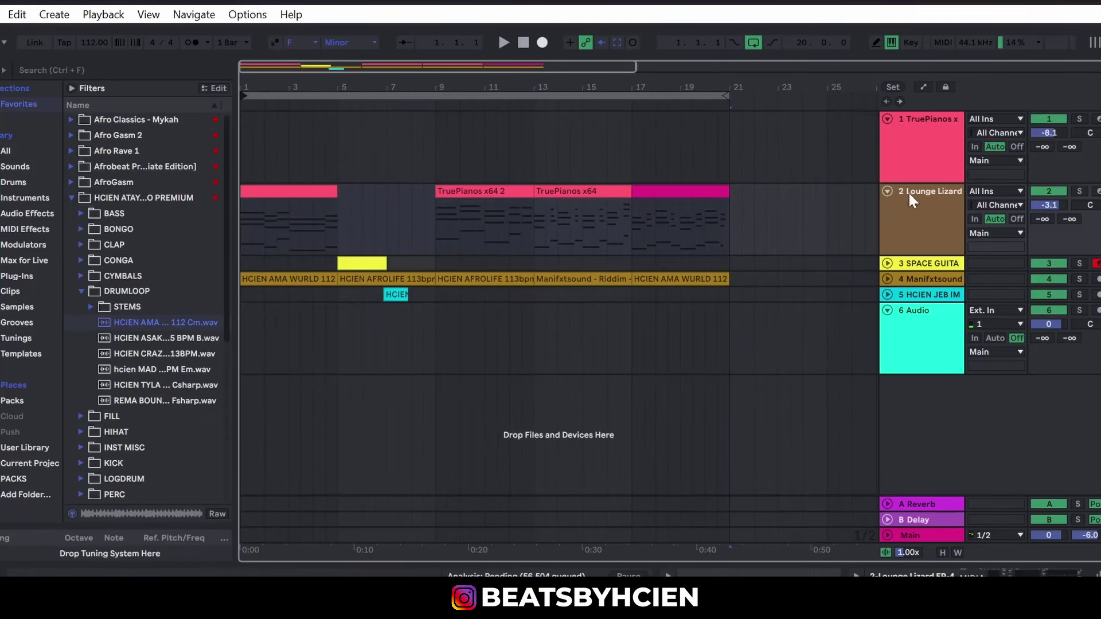
click(887, 191)
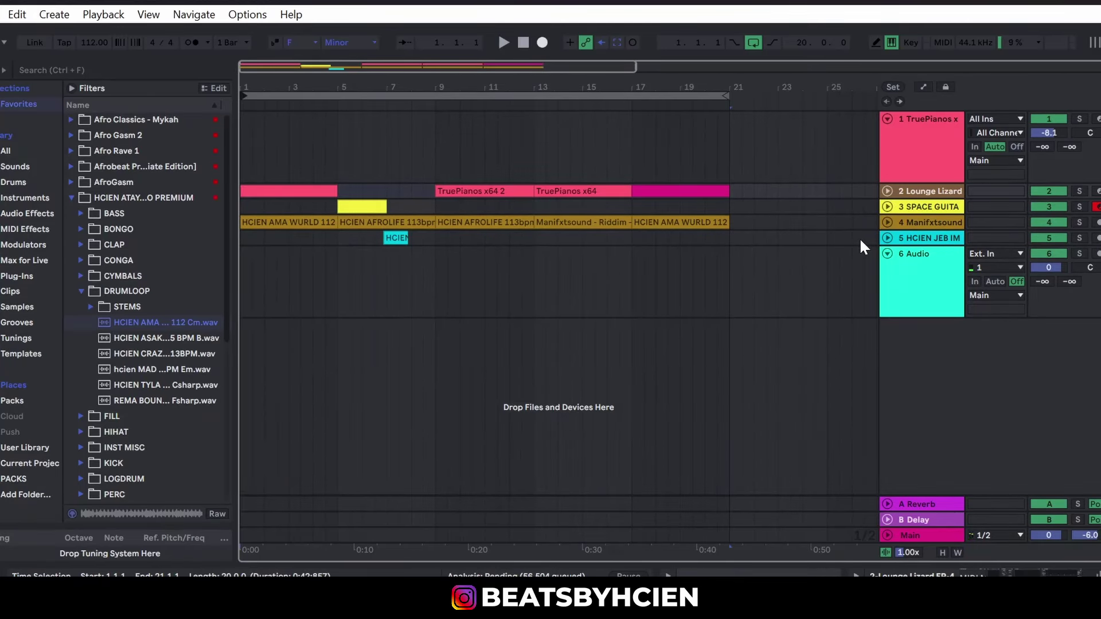